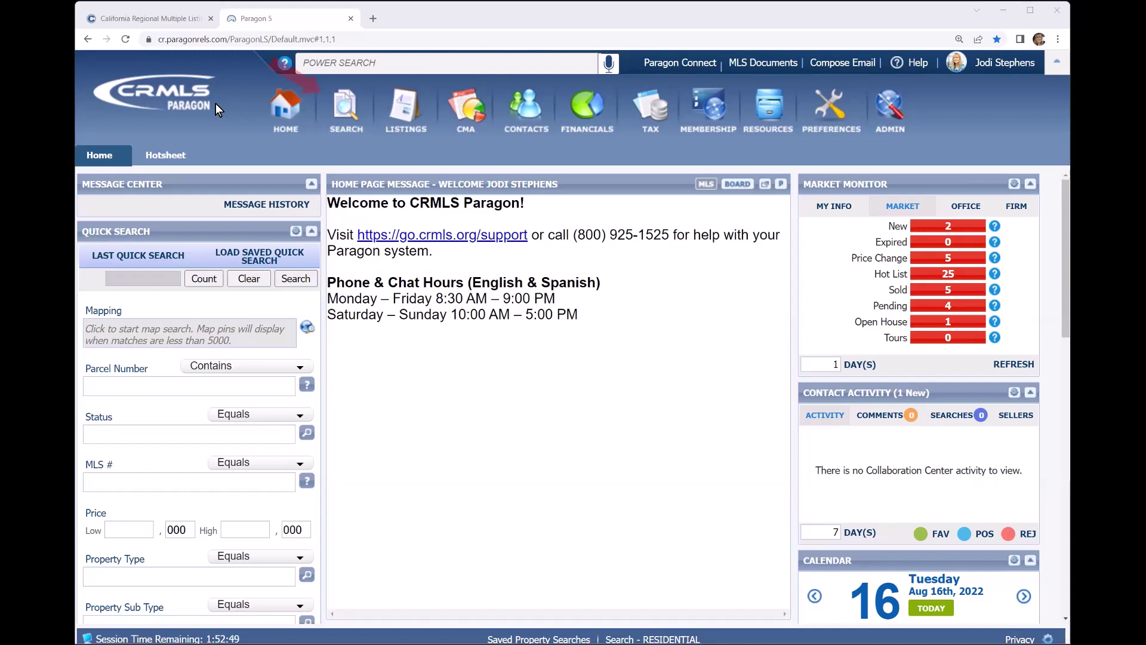
Step: Open the Hotsheet search criteria from the Specialty Search menu
click(343, 110)
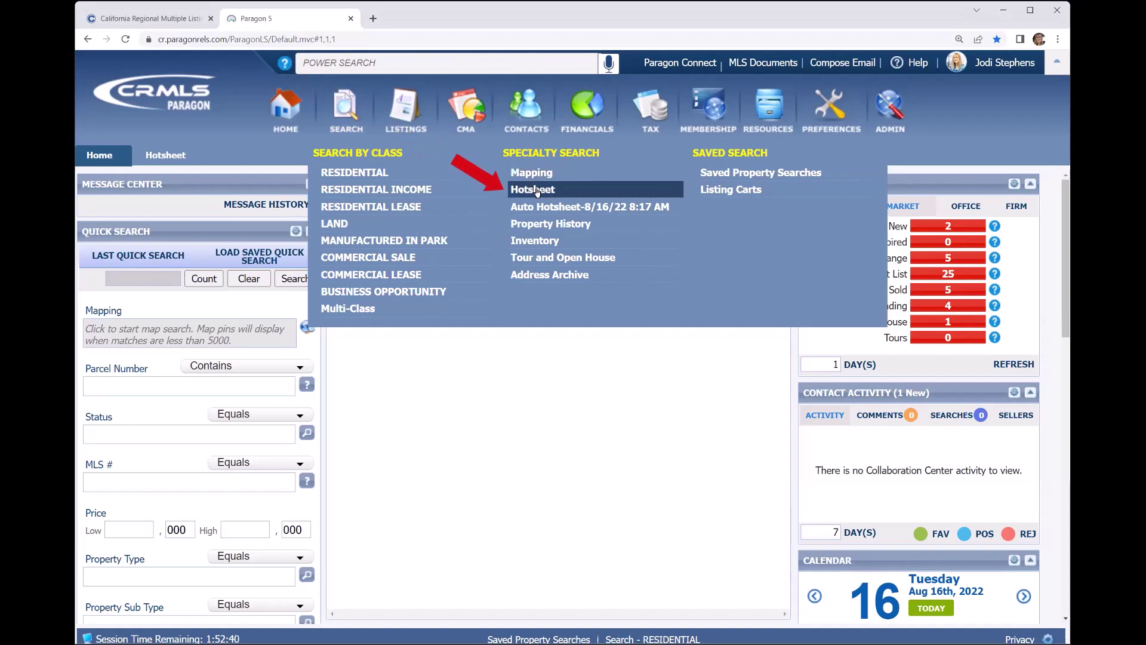
click(534, 192)
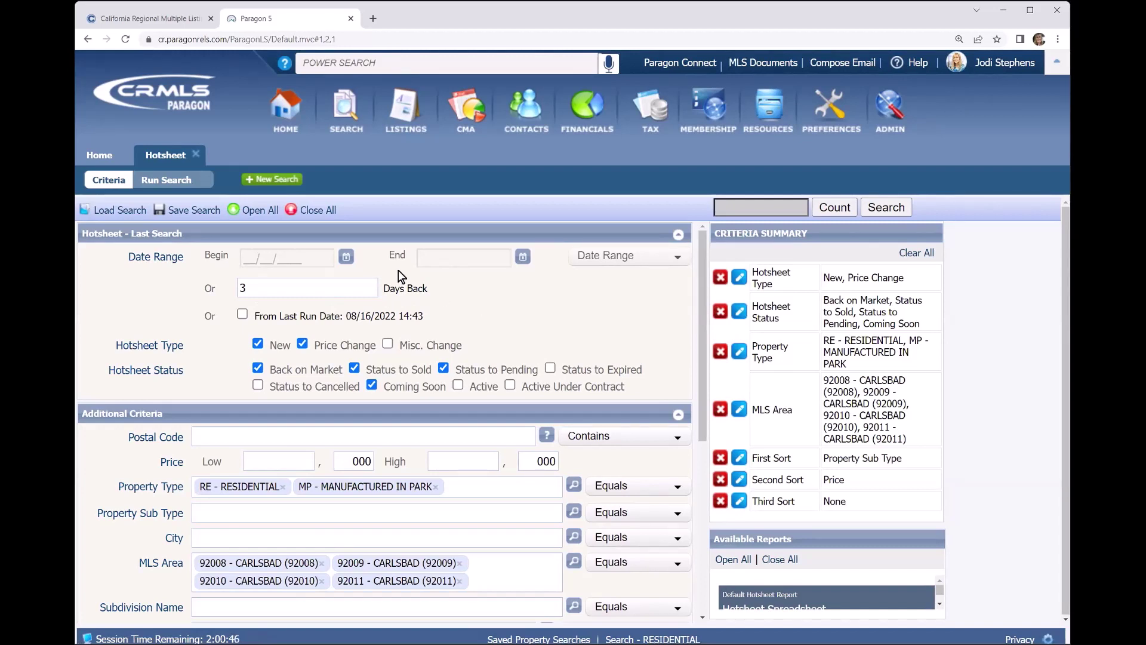
click(347, 260)
click(347, 259)
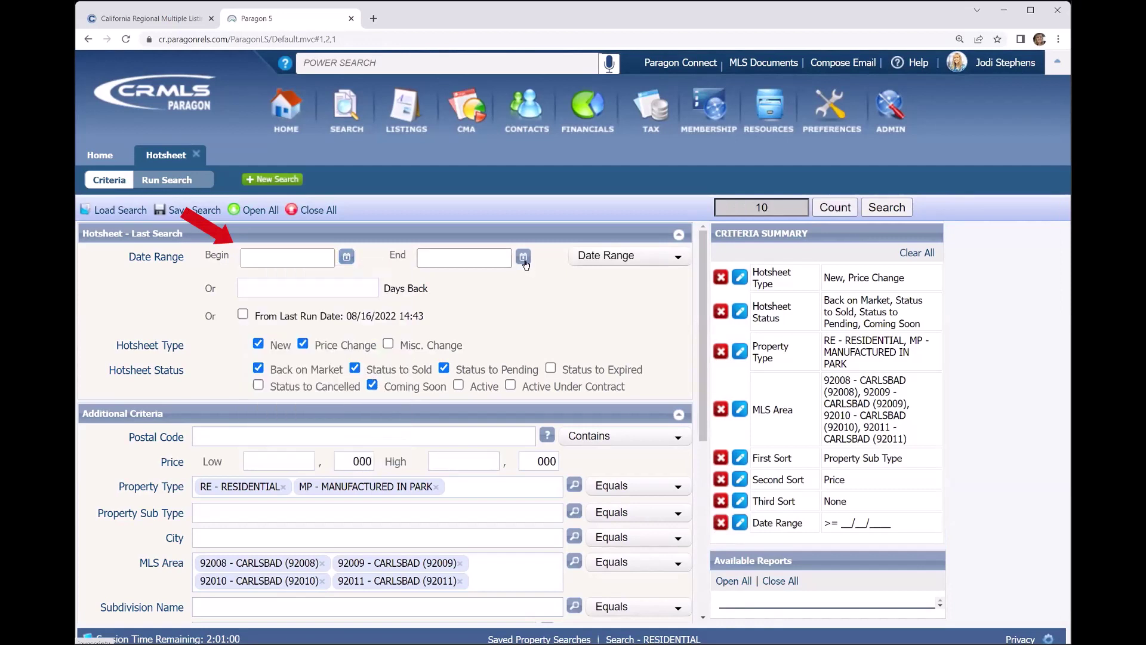
click(523, 259)
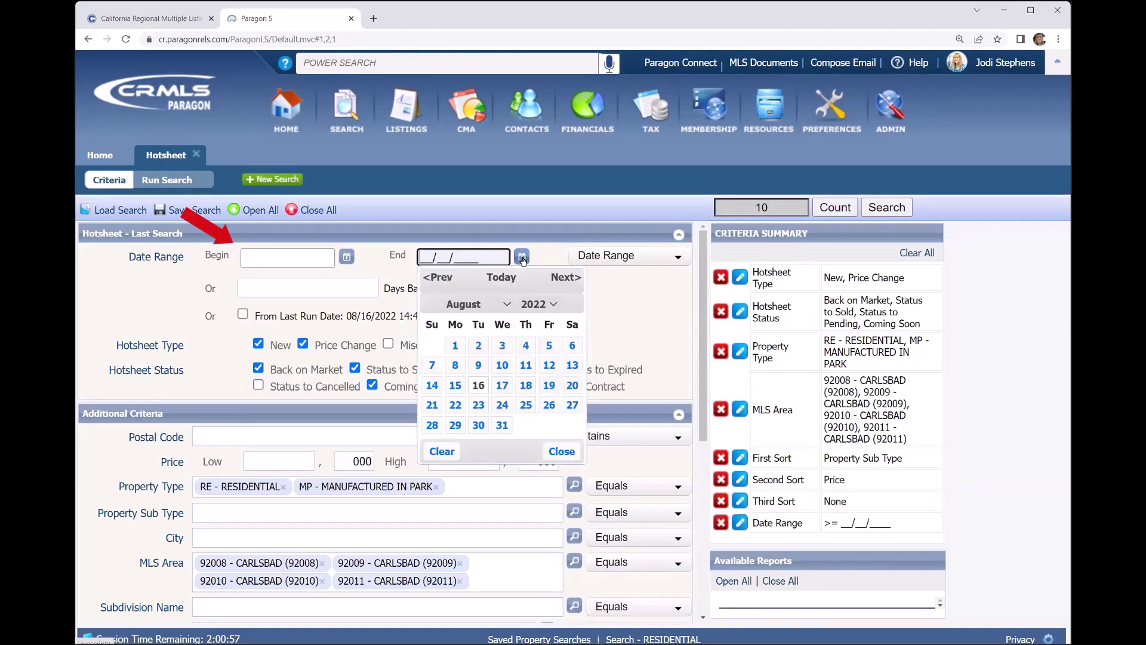
click(523, 260)
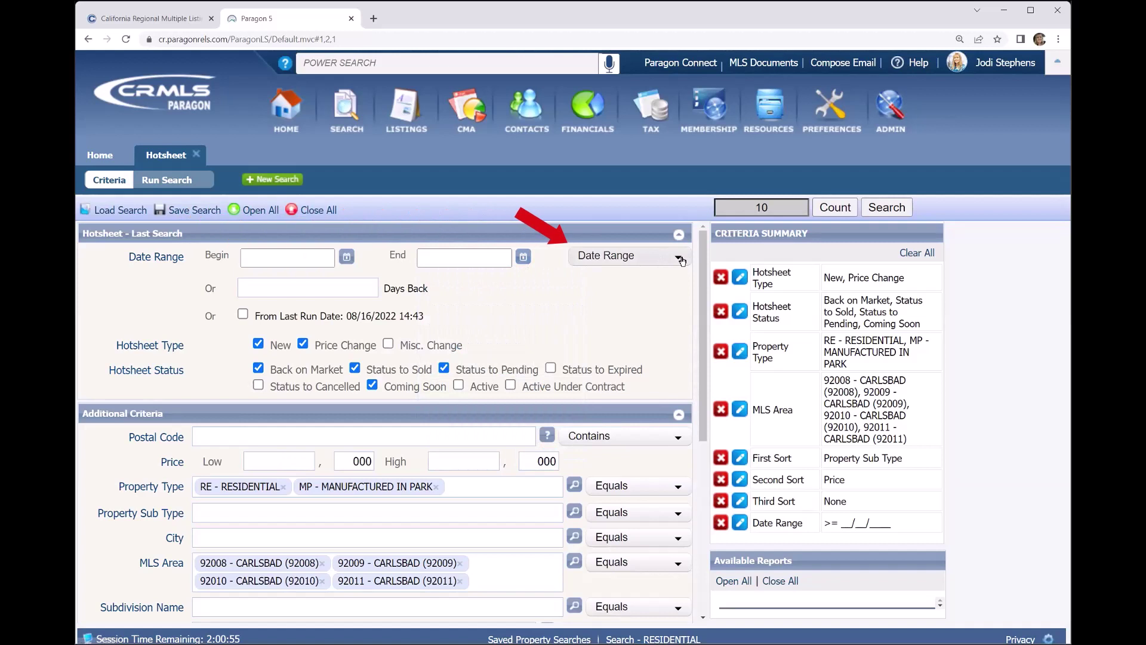
click(681, 260)
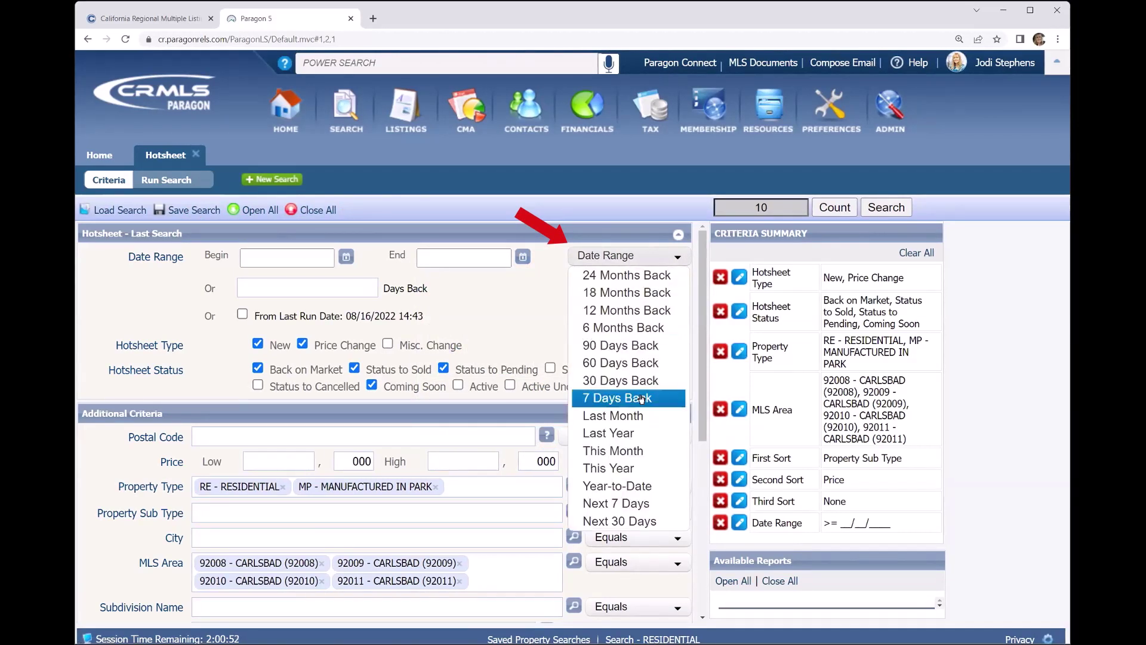
mouse_move(627, 397)
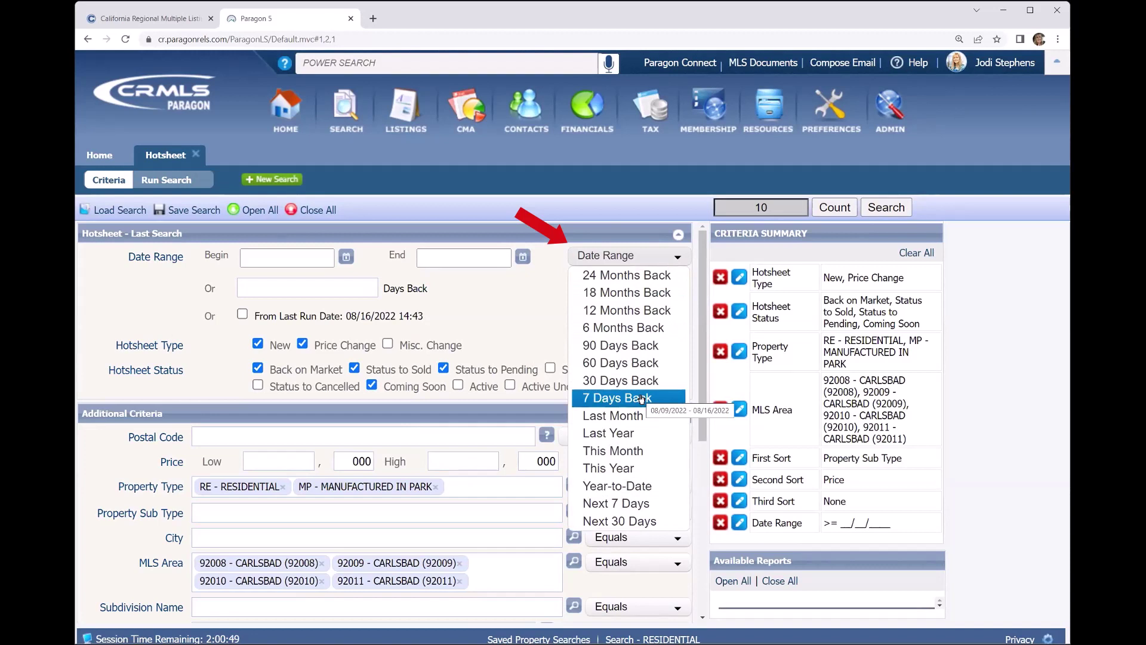
key(Escape)
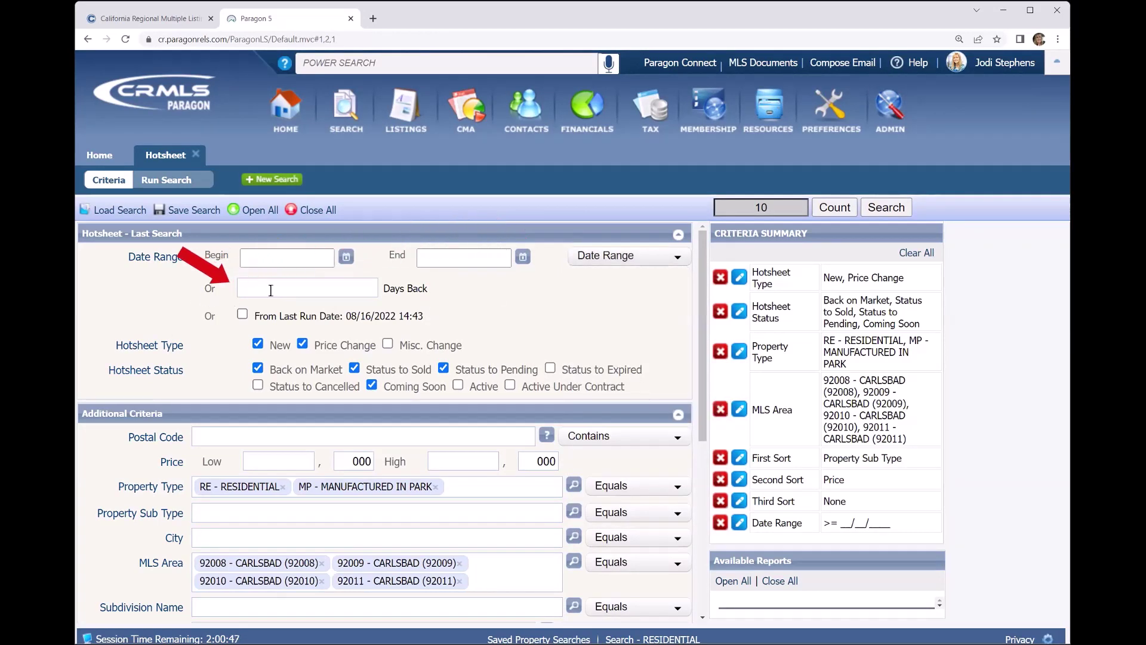
click(272, 290)
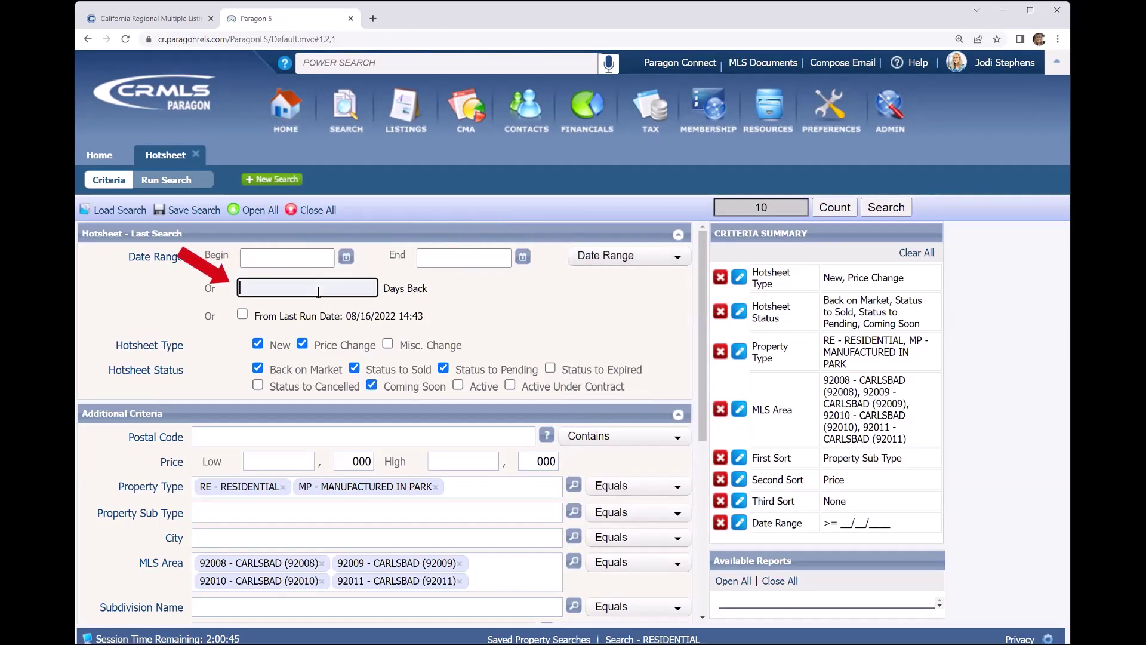
text(3)
click(456, 287)
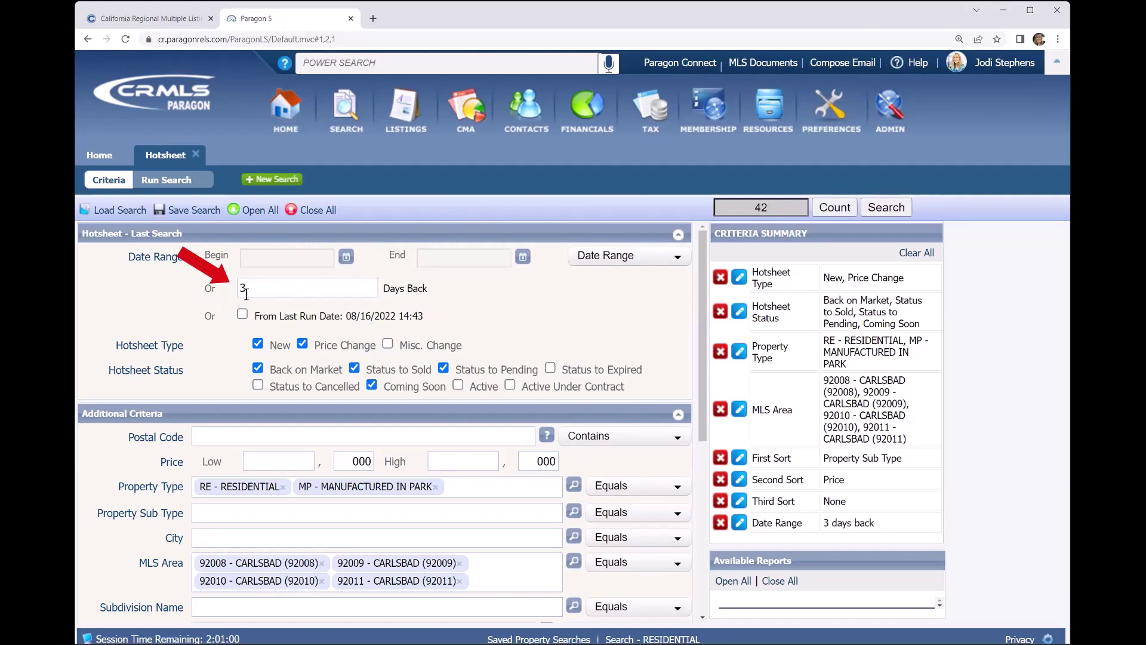
click(241, 315)
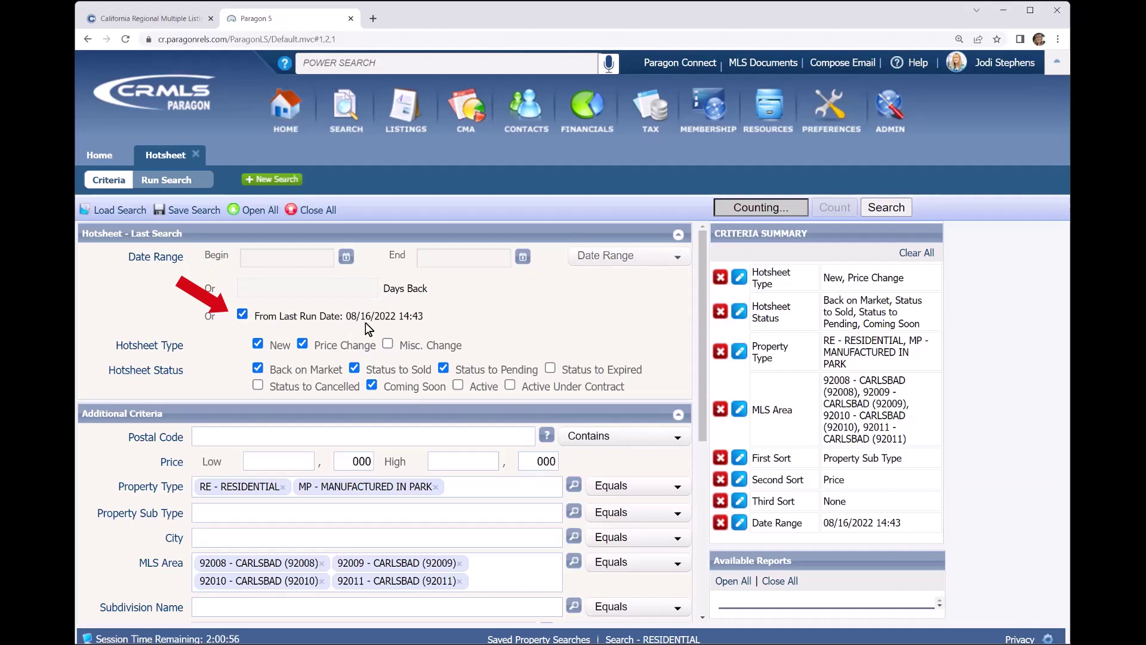
click(243, 315)
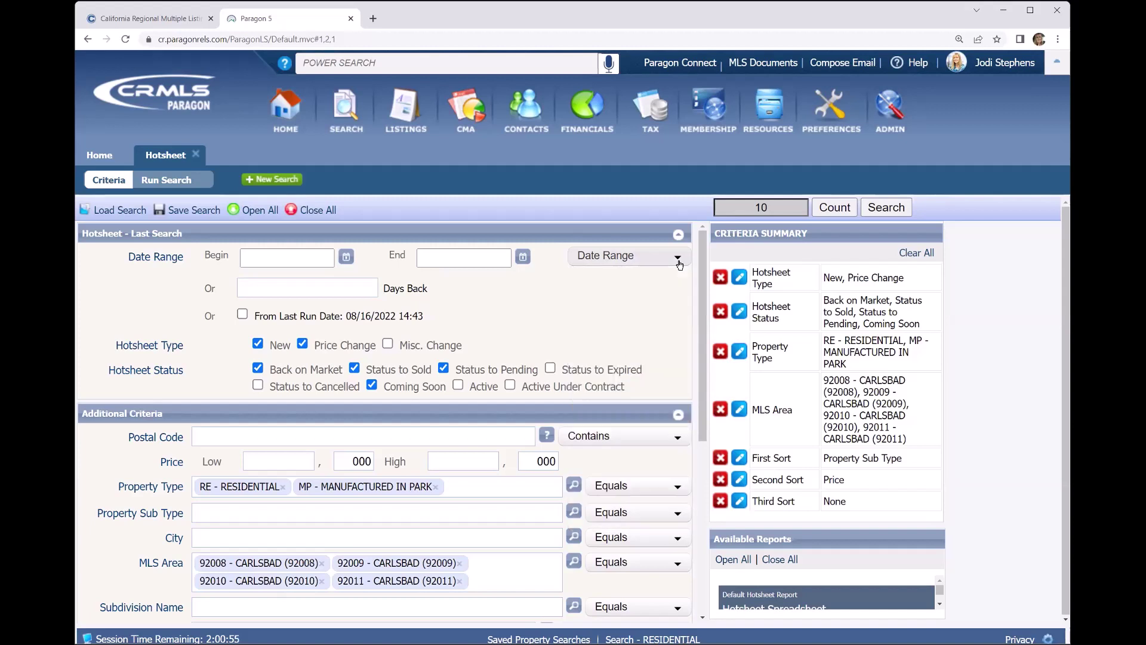
click(254, 289)
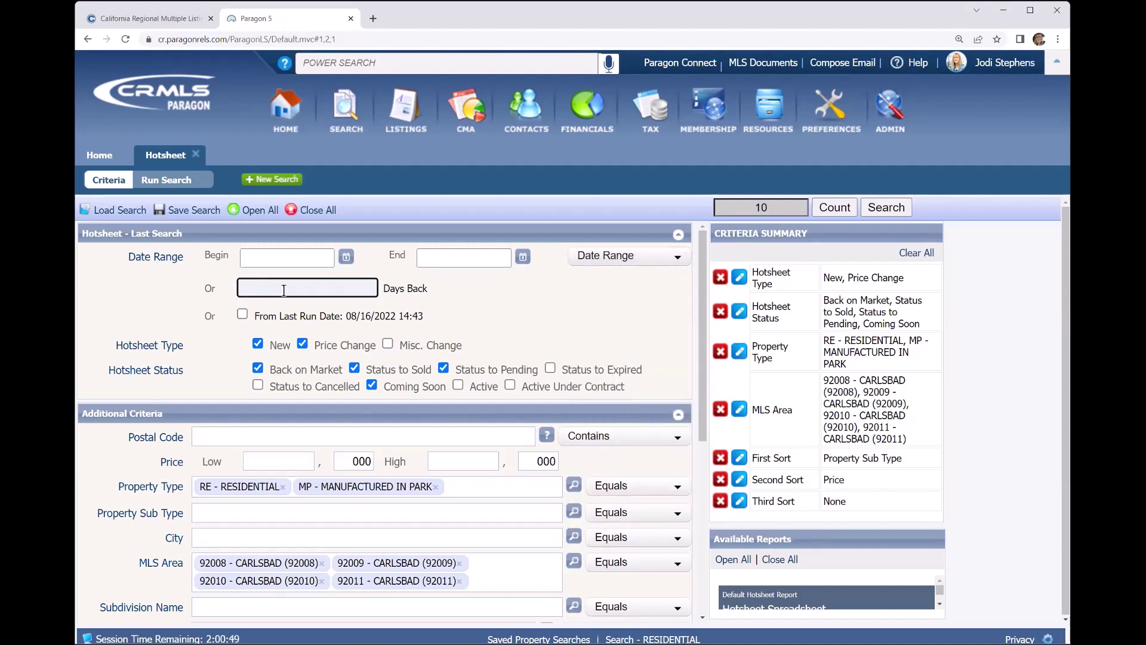
text(3)
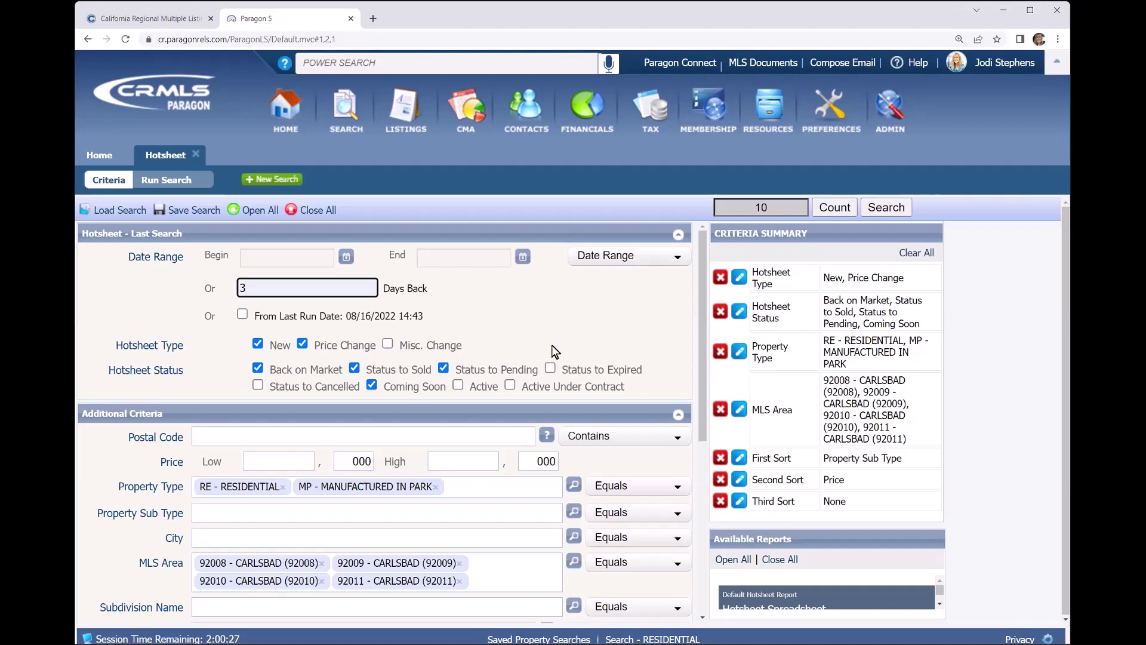
scroll(605, 341, down, 3)
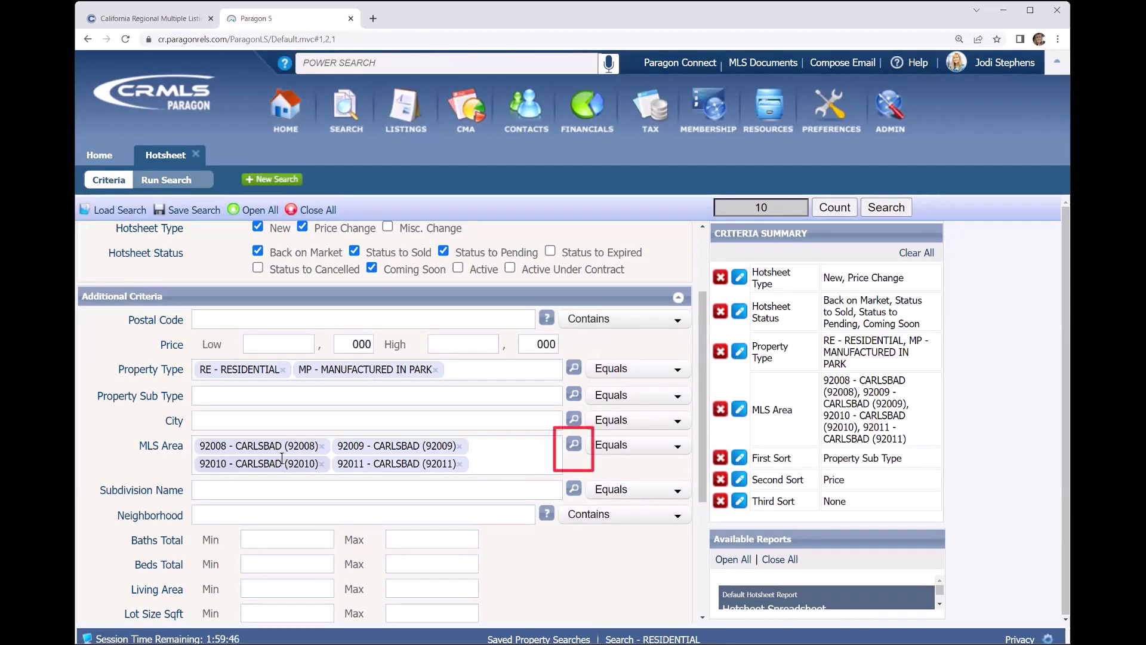
Step: Filter the MLS Area lookup by 'carlsbad' and keep the four Carlsbad areas
click(575, 444)
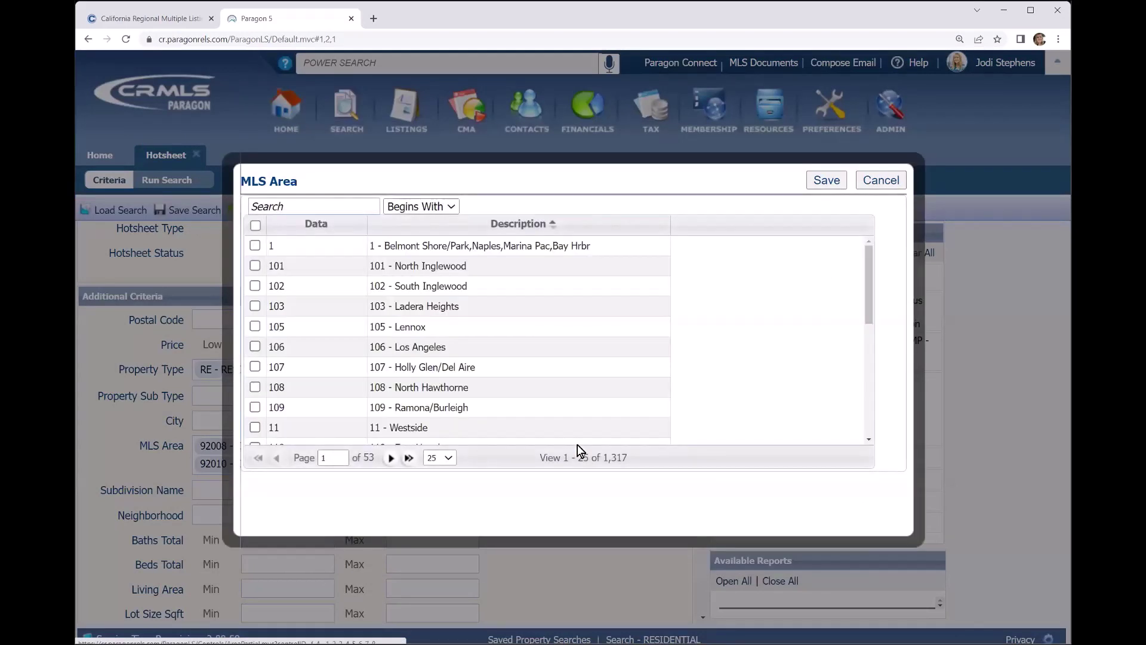
click(282, 205)
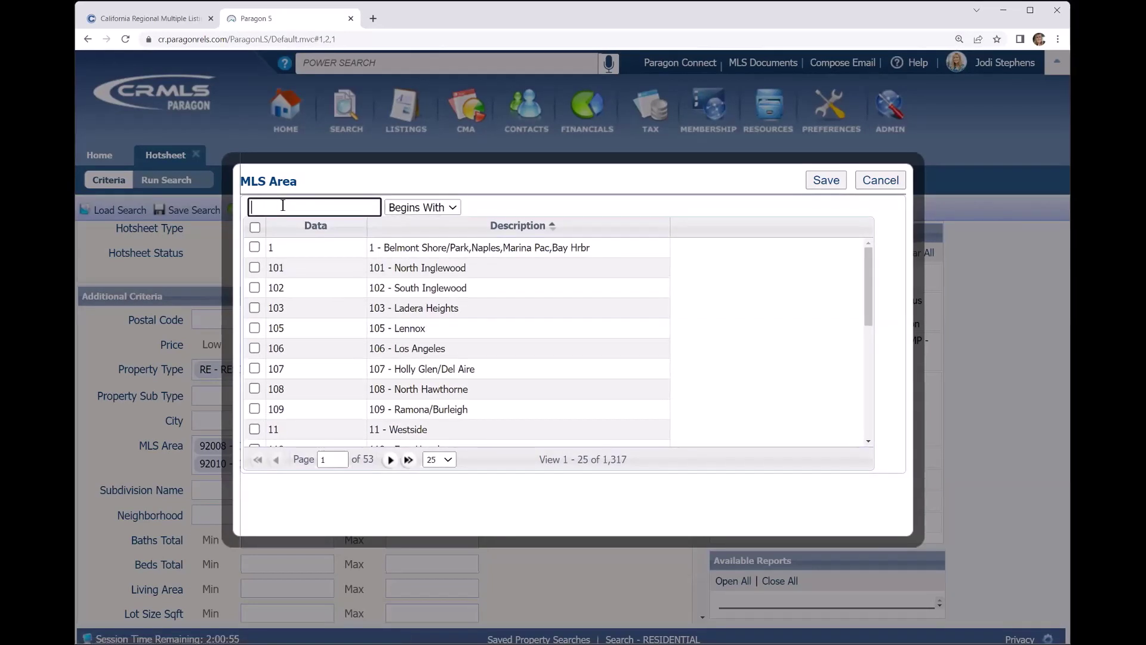
text(carlsbad)
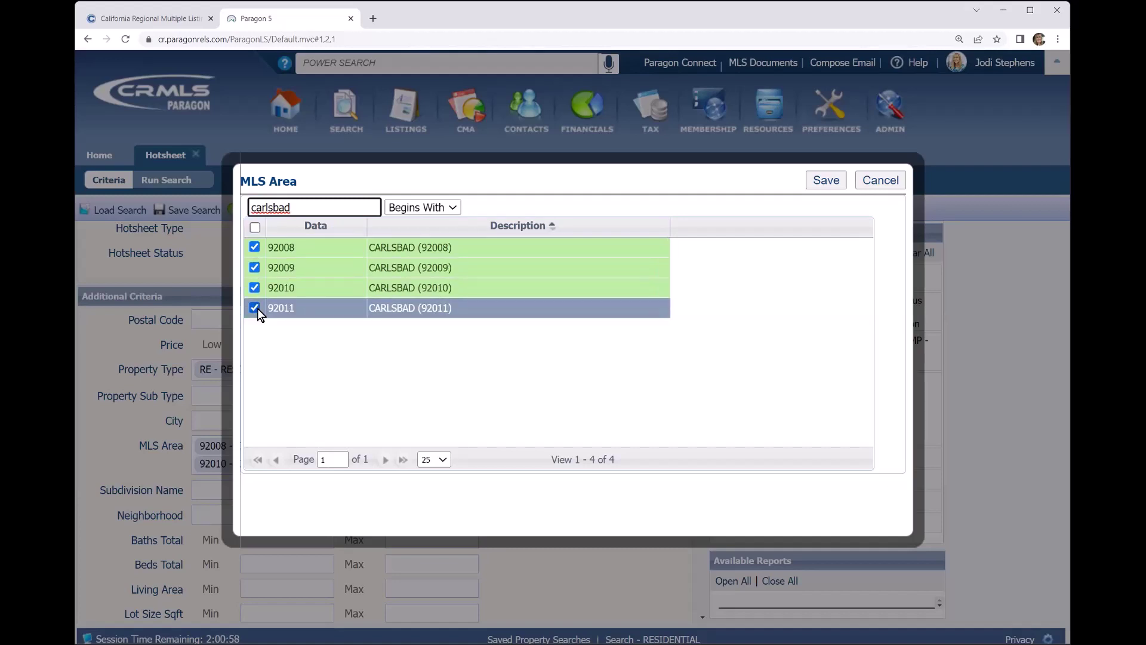
click(826, 183)
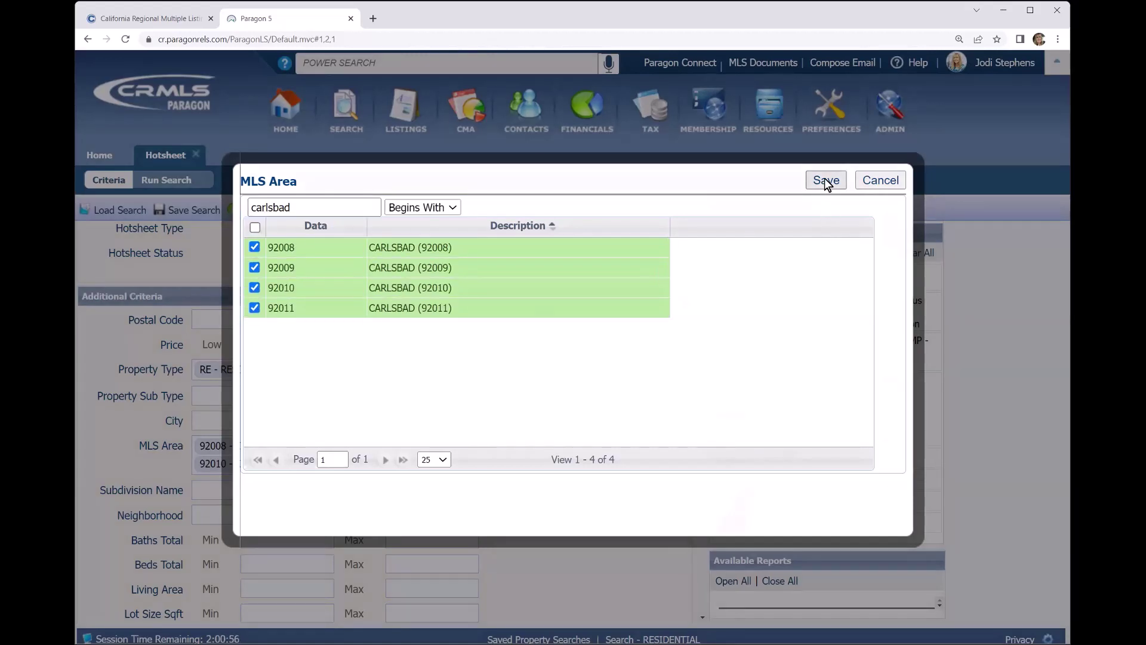
click(826, 182)
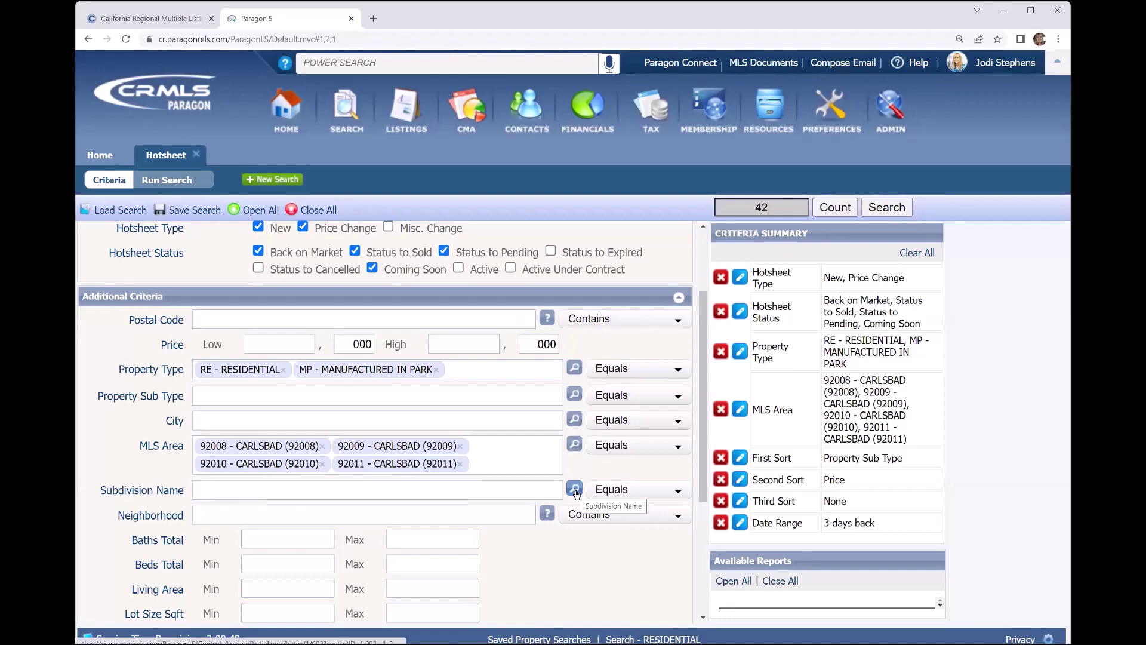
Step: Look up subdivisions containing 'del cerro', select DEL CERRO, then deselect it
click(576, 491)
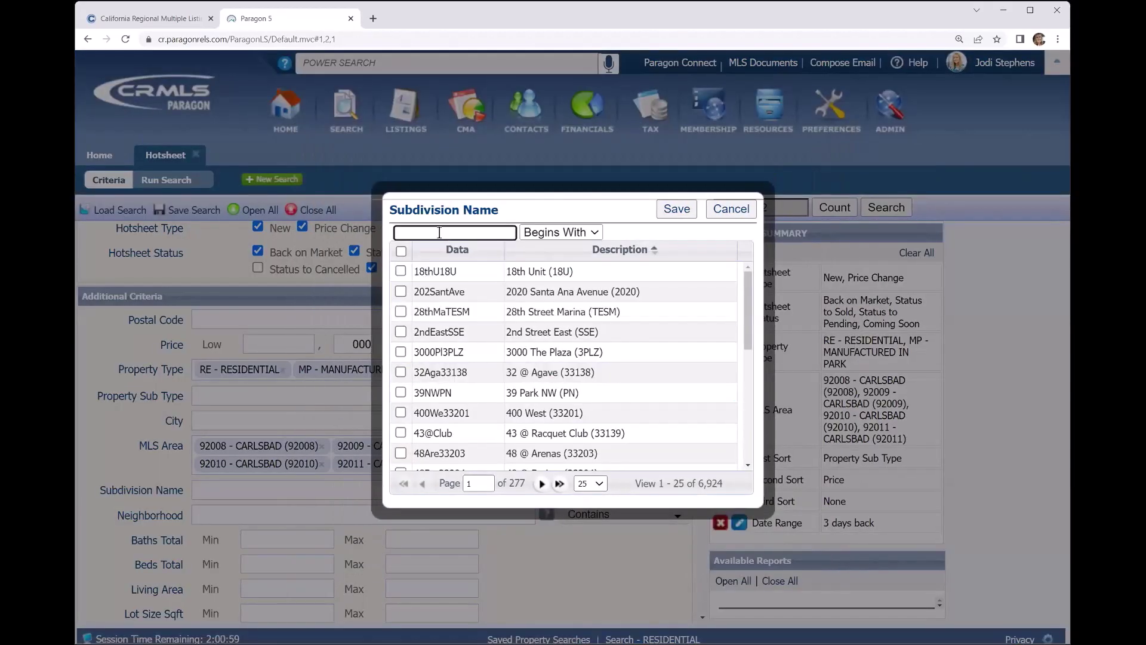
click(596, 234)
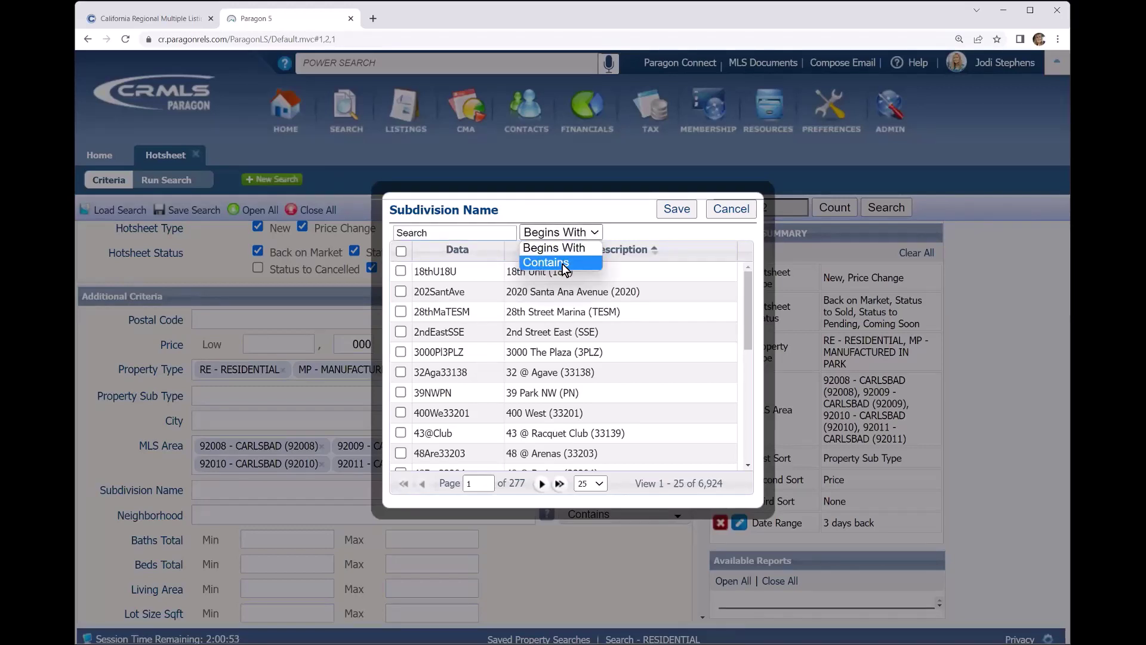
click(562, 263)
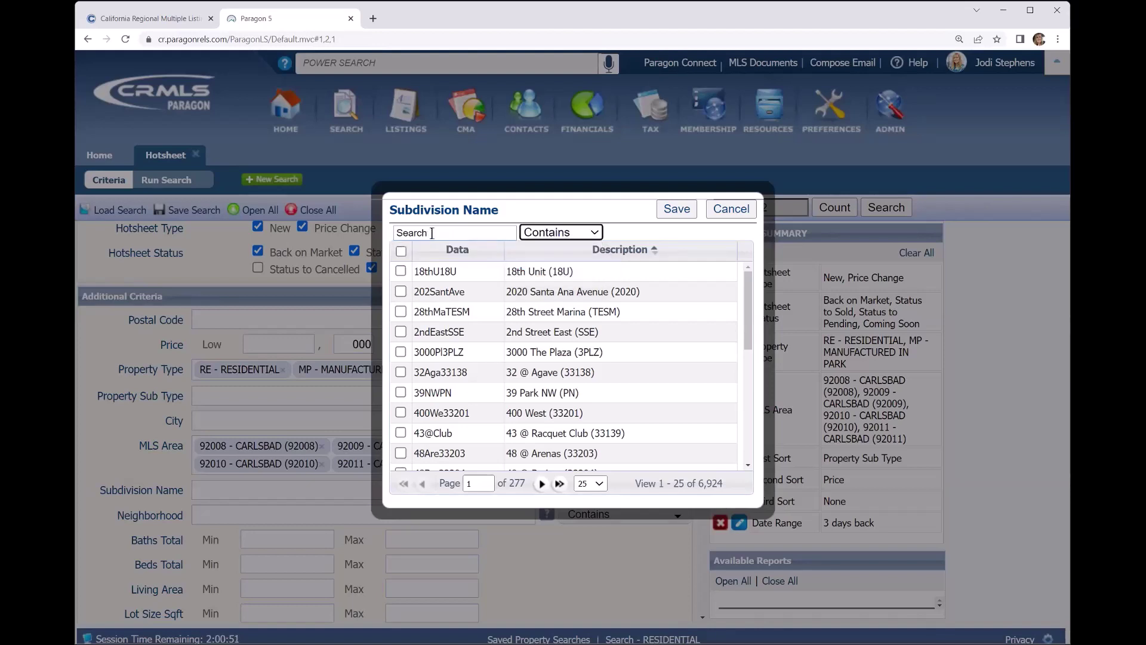
click(433, 234)
text(del c)
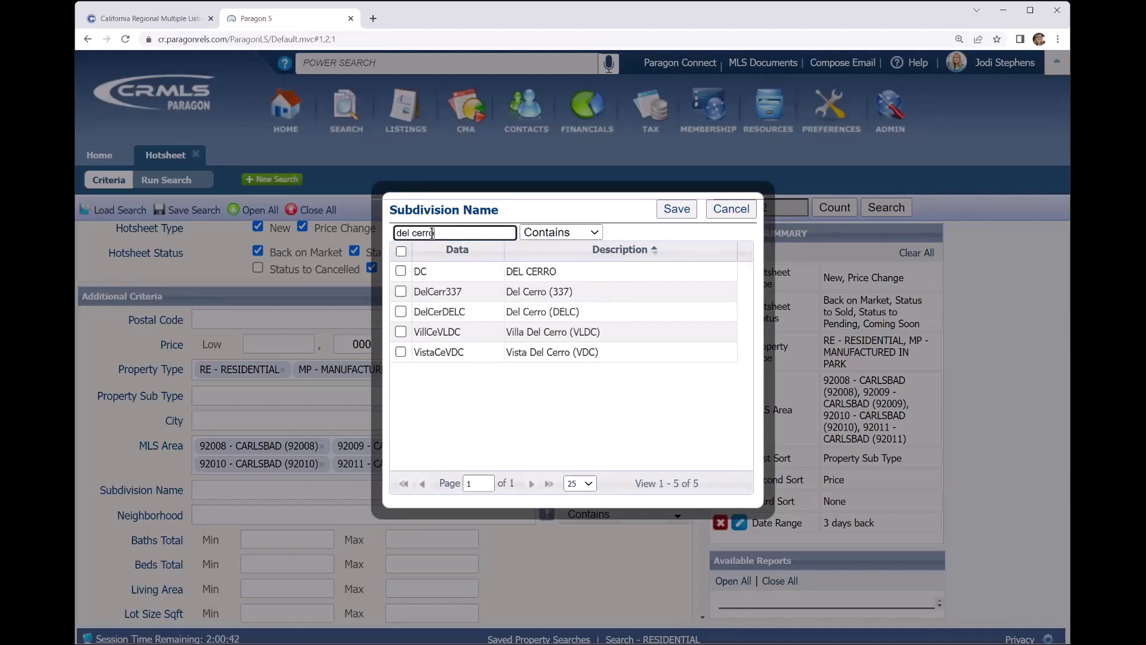
text(erro)
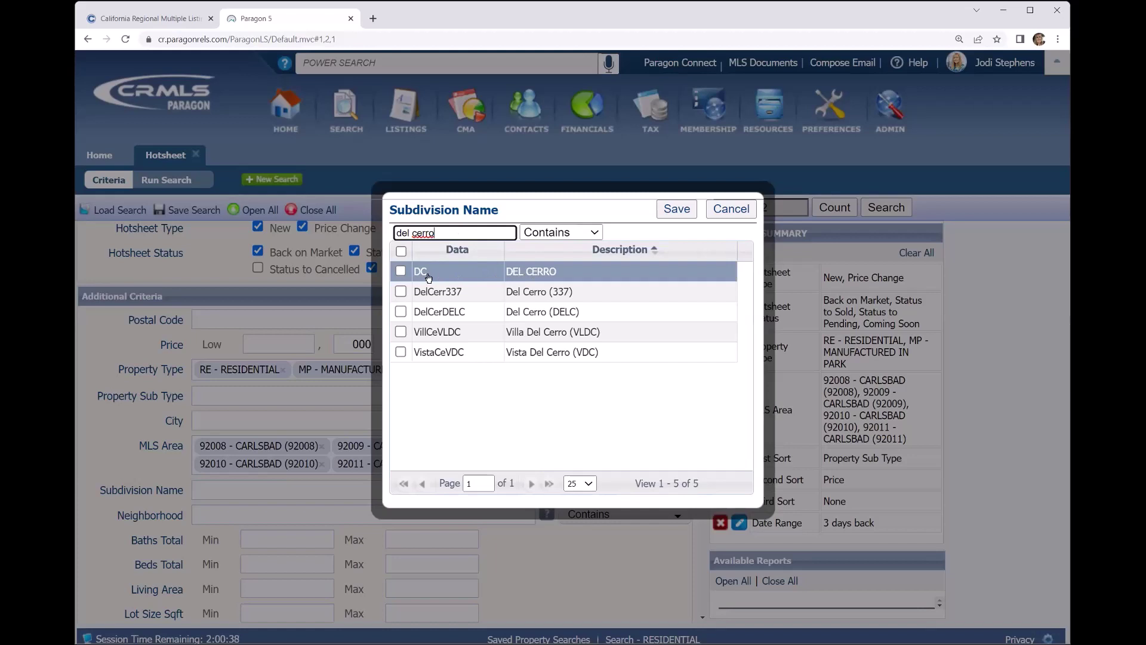
click(400, 272)
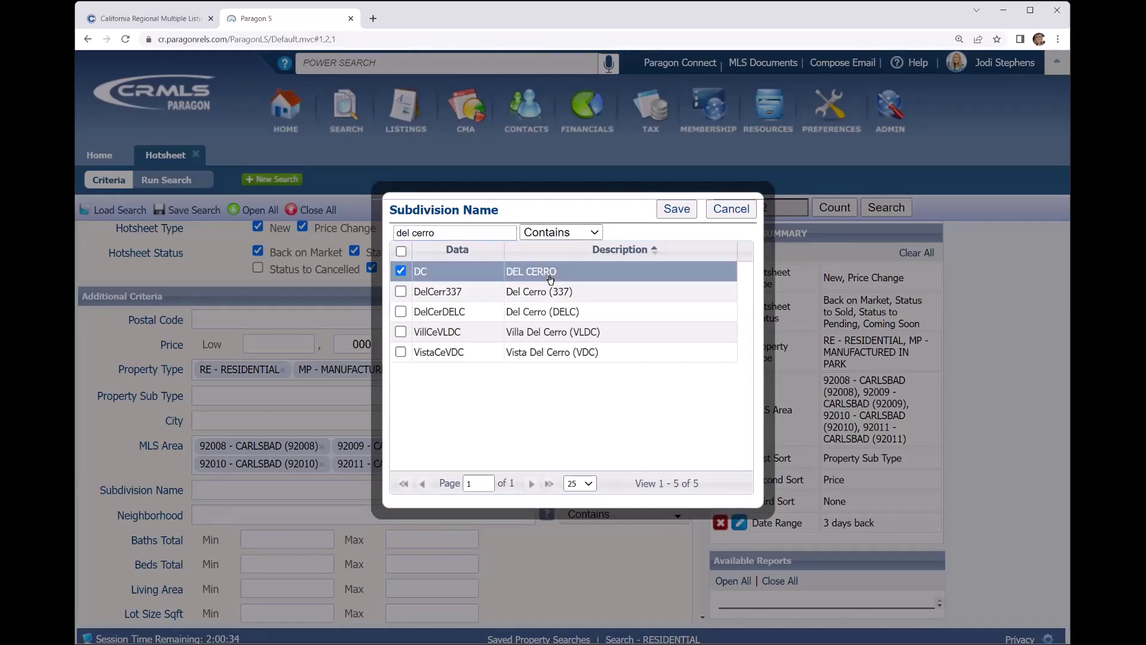
click(678, 208)
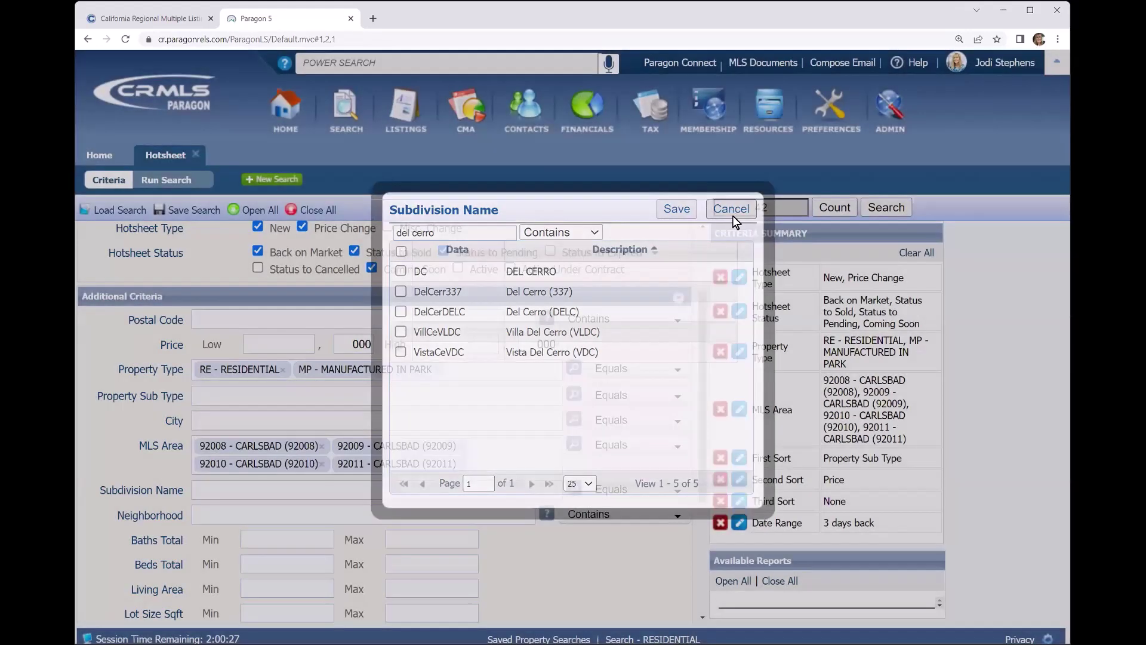
click(733, 212)
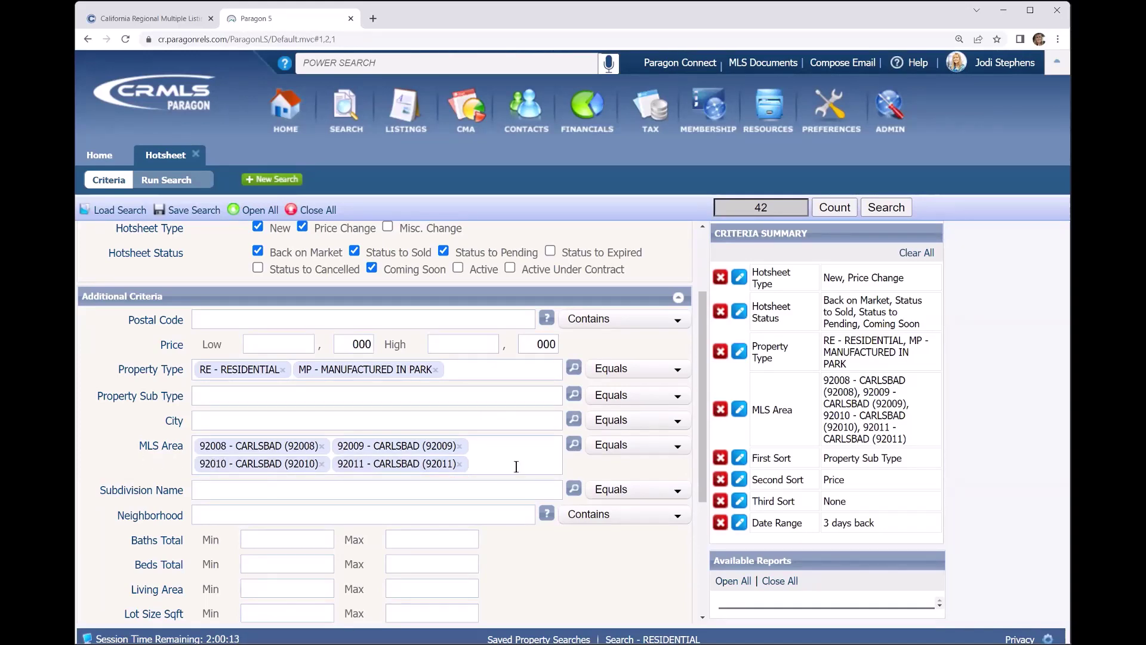
scroll(516, 466, down, 1)
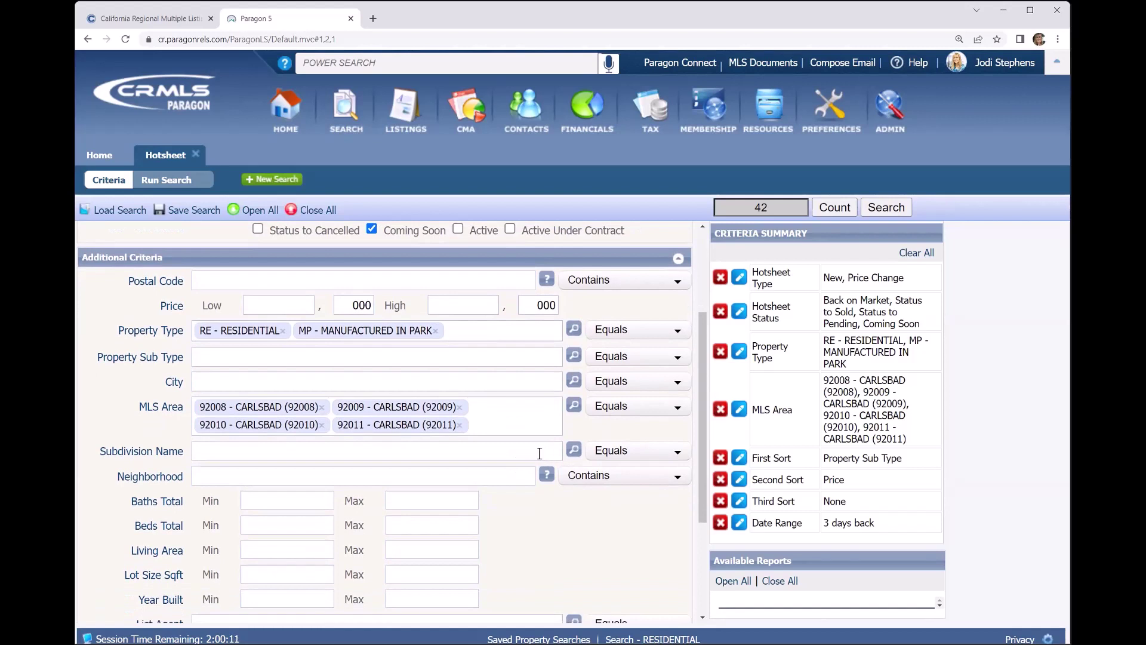
scroll(529, 459, down, 1)
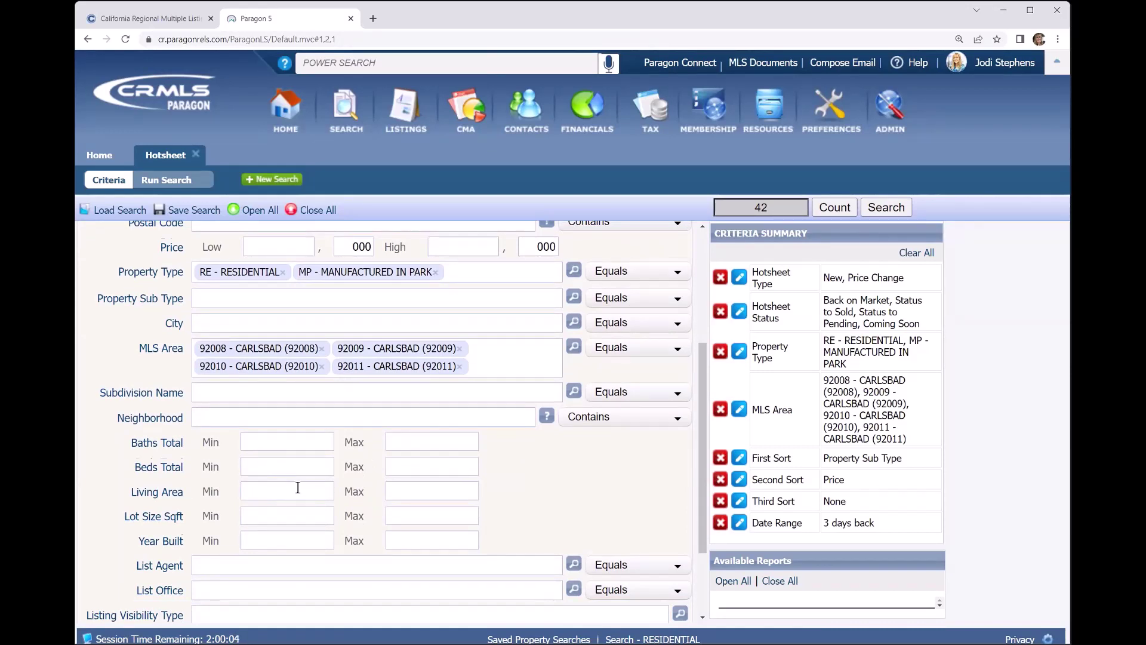
scroll(297, 487, down, 1)
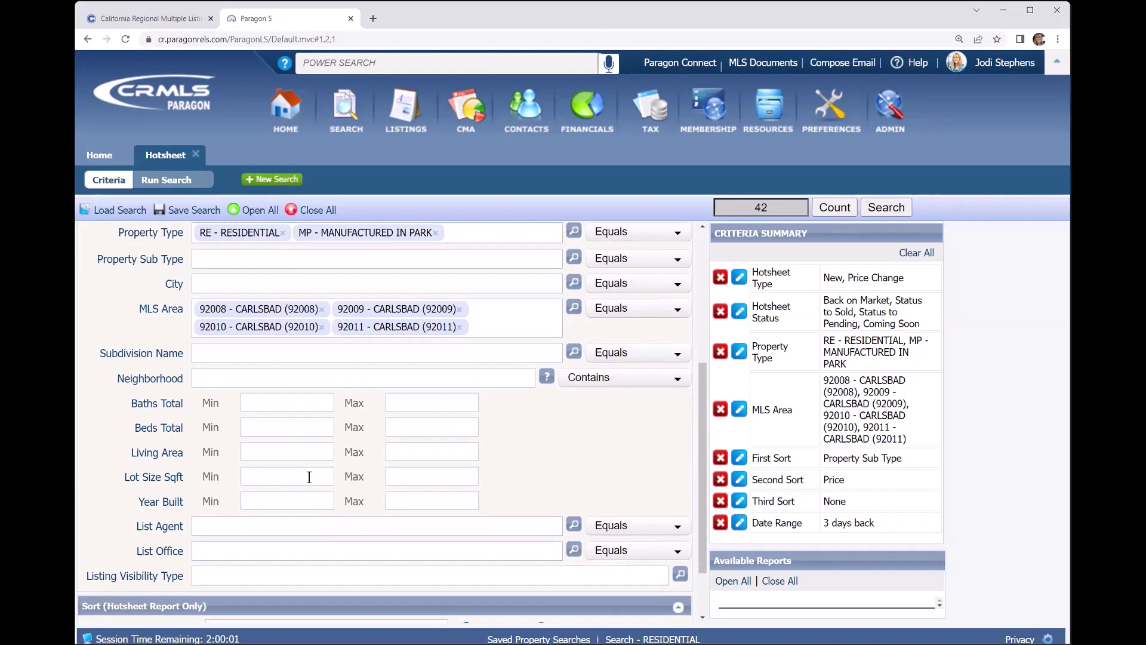
scroll(310, 477, down, 1)
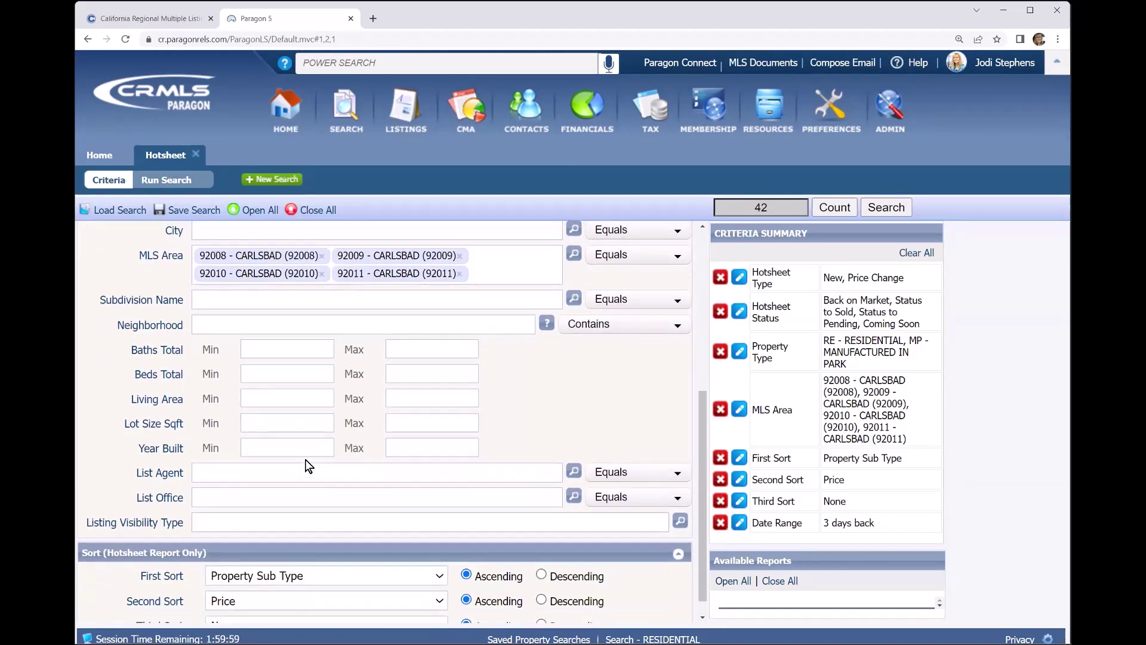
scroll(305, 460, down, 1)
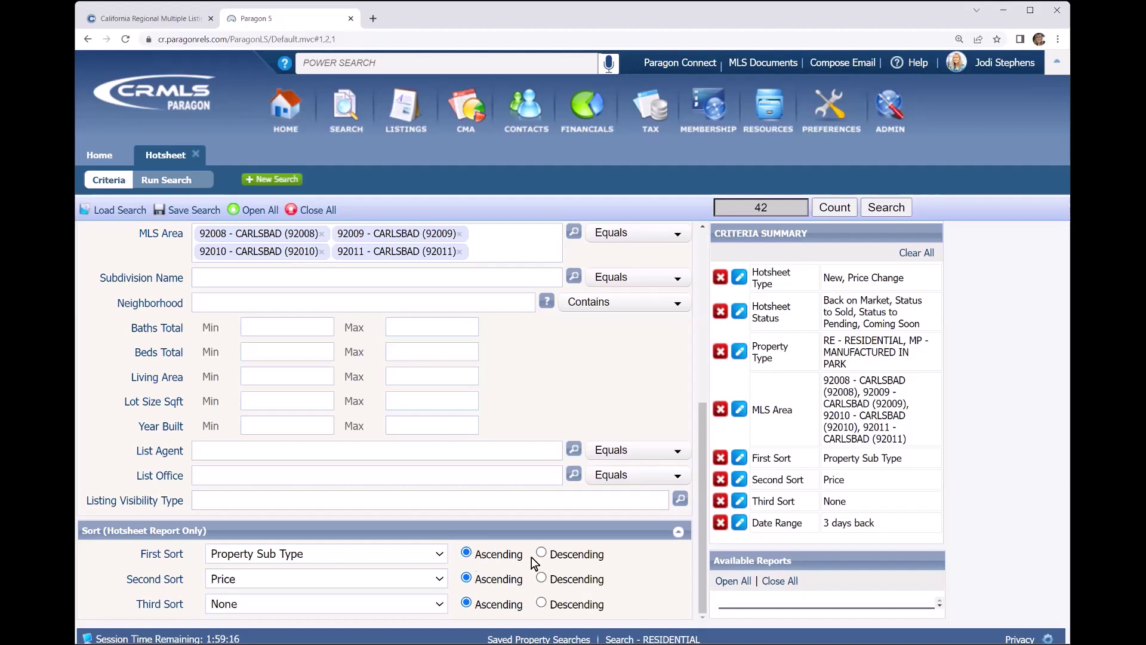
click(439, 557)
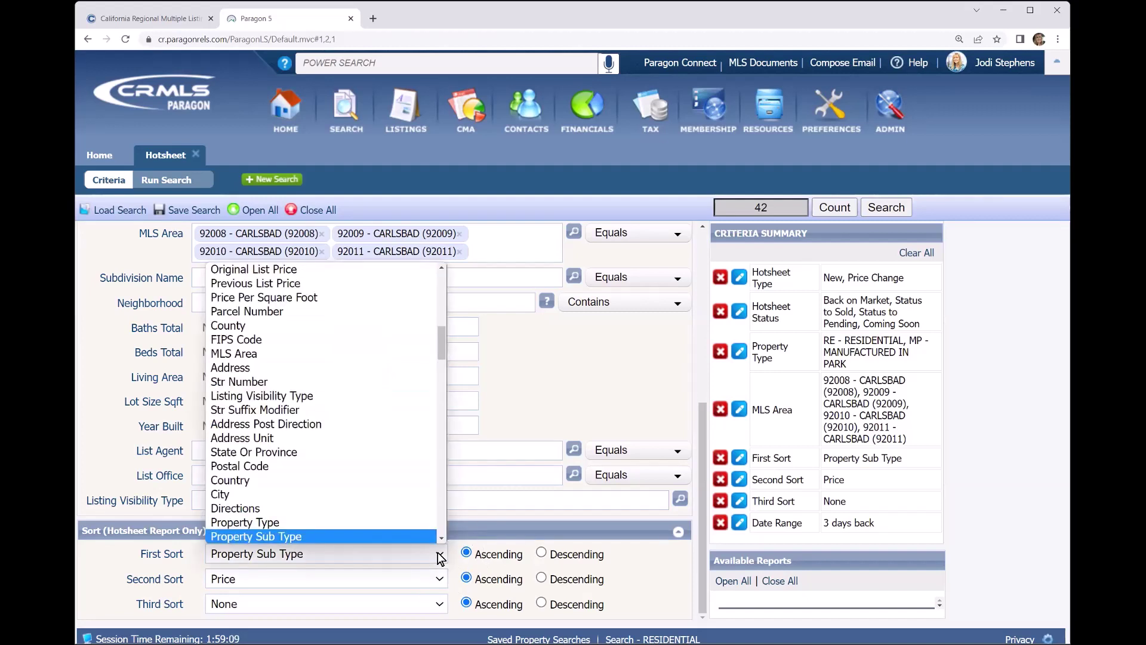
click(641, 561)
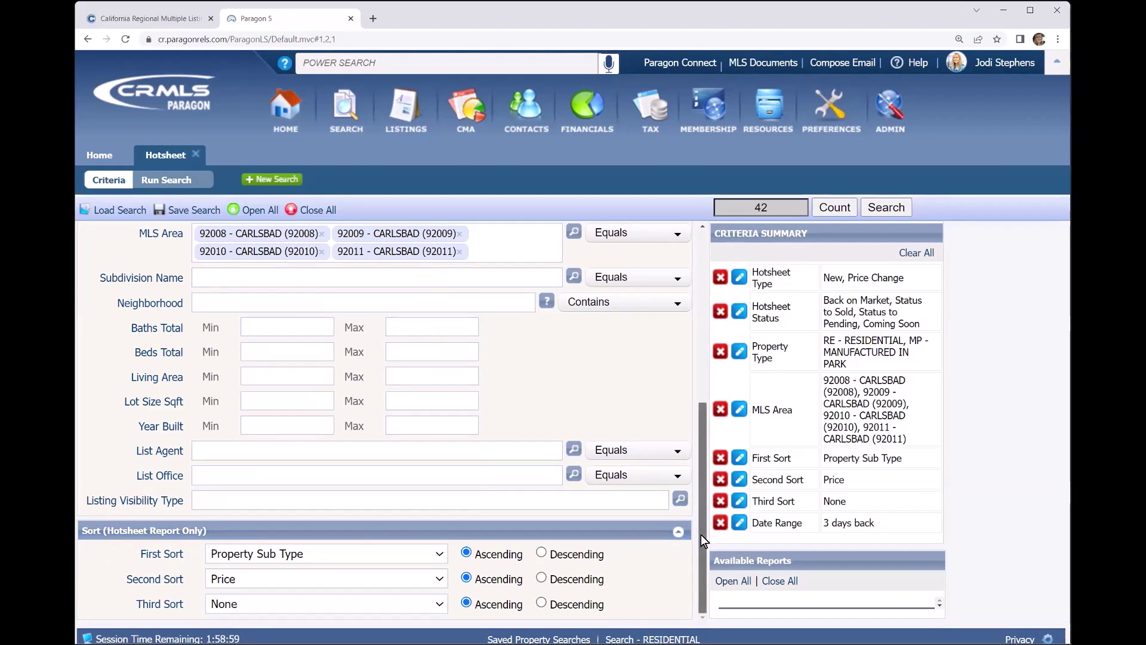
drag(702, 535, 712, 246)
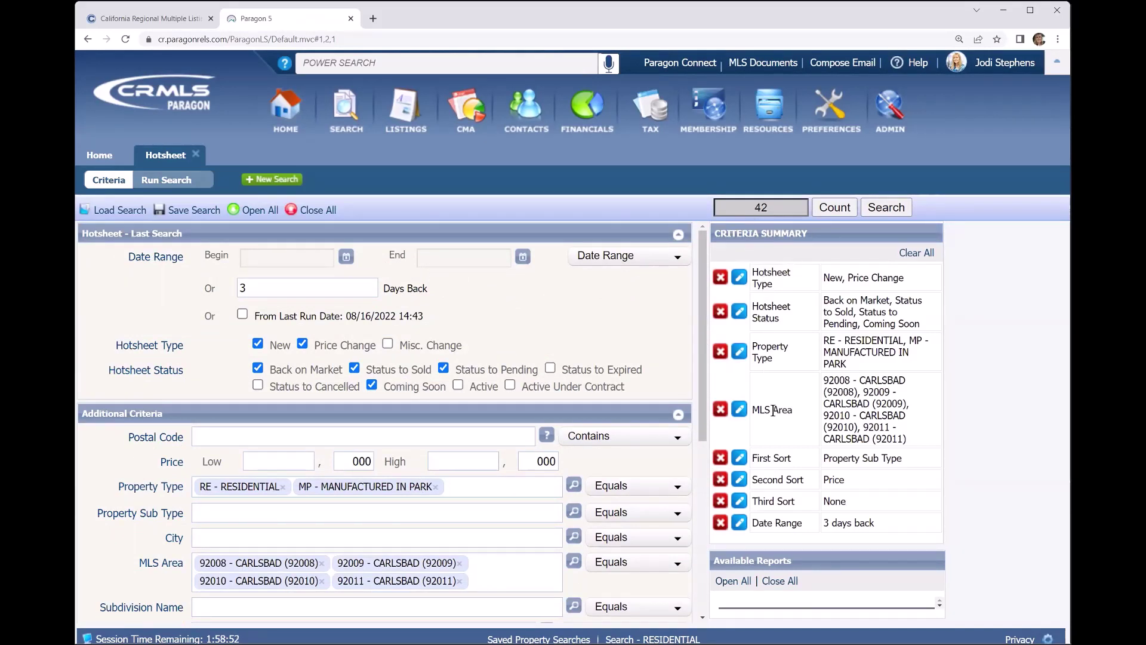
click(835, 208)
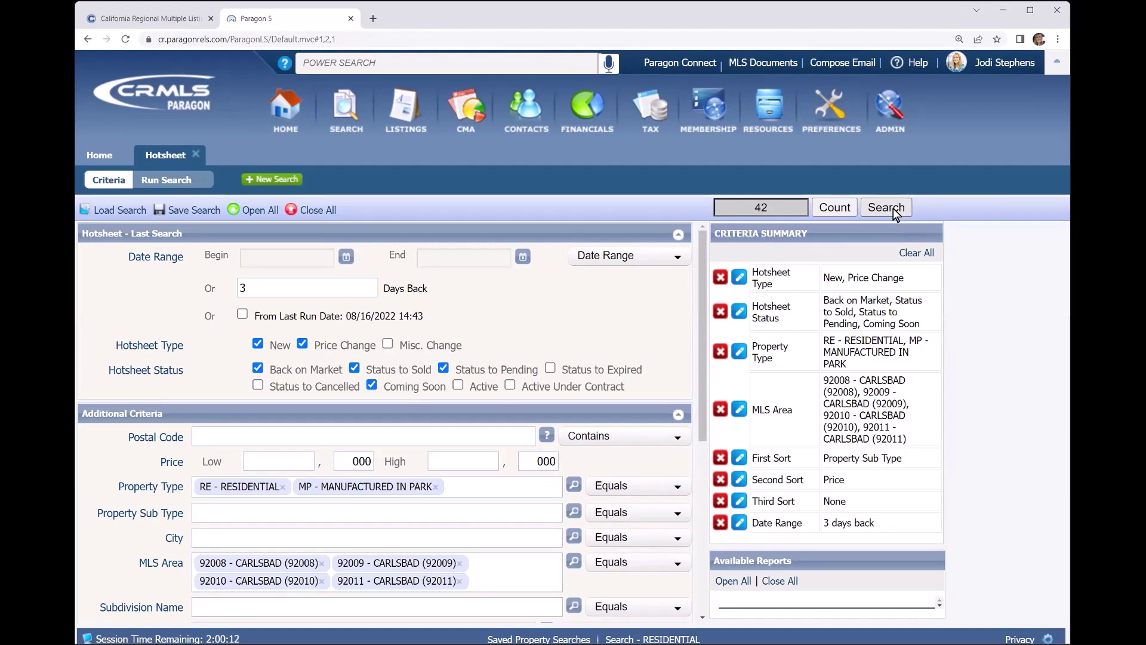
Step: Save the search as 'Carlsbad Hotsheet', leaving Set as Default unchecked
click(194, 212)
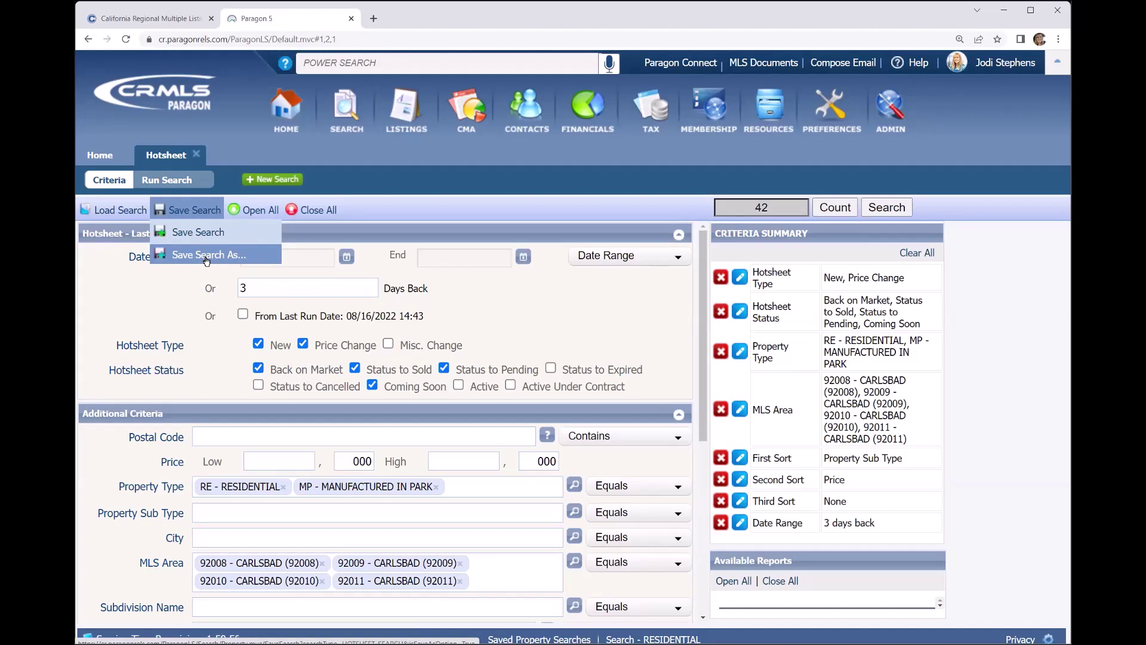
click(206, 255)
mouse_move(363, 244)
mouse_down()
mouse_move(286, 254)
mouse_move(305, 255)
mouse_up()
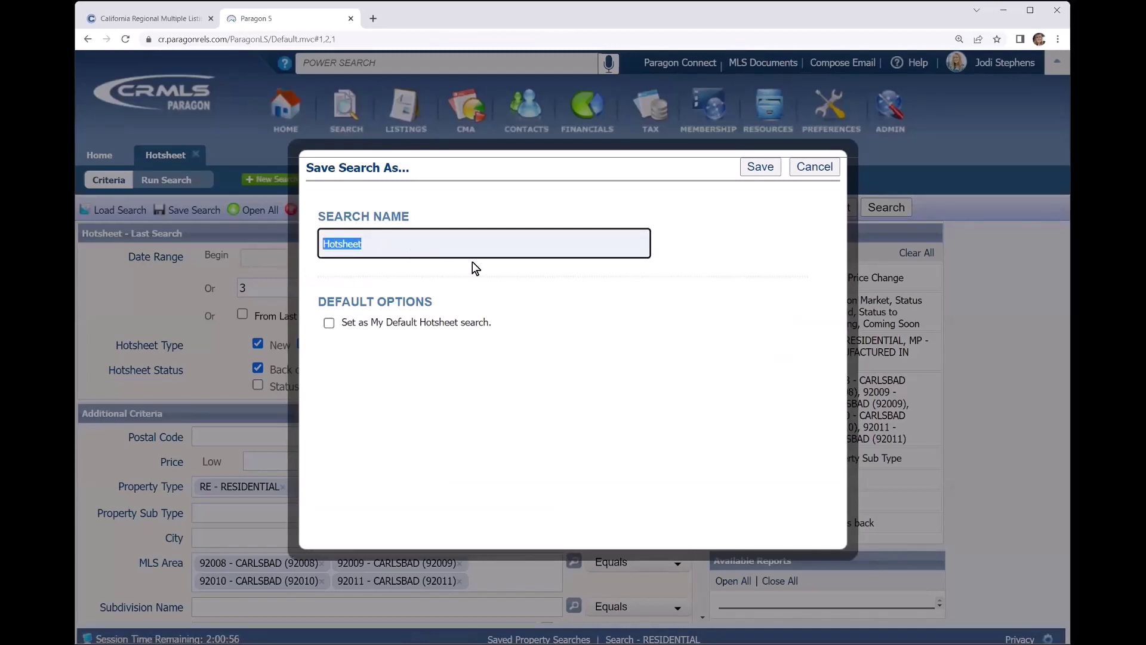
text(Carlsbad Hotsheet)
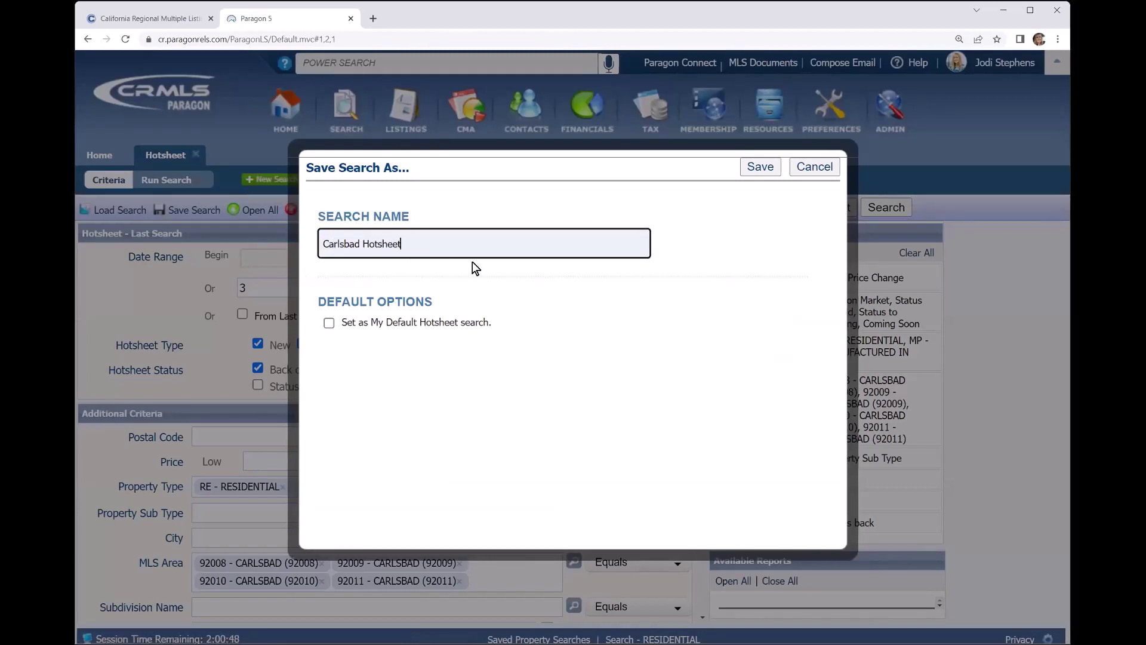
click(329, 323)
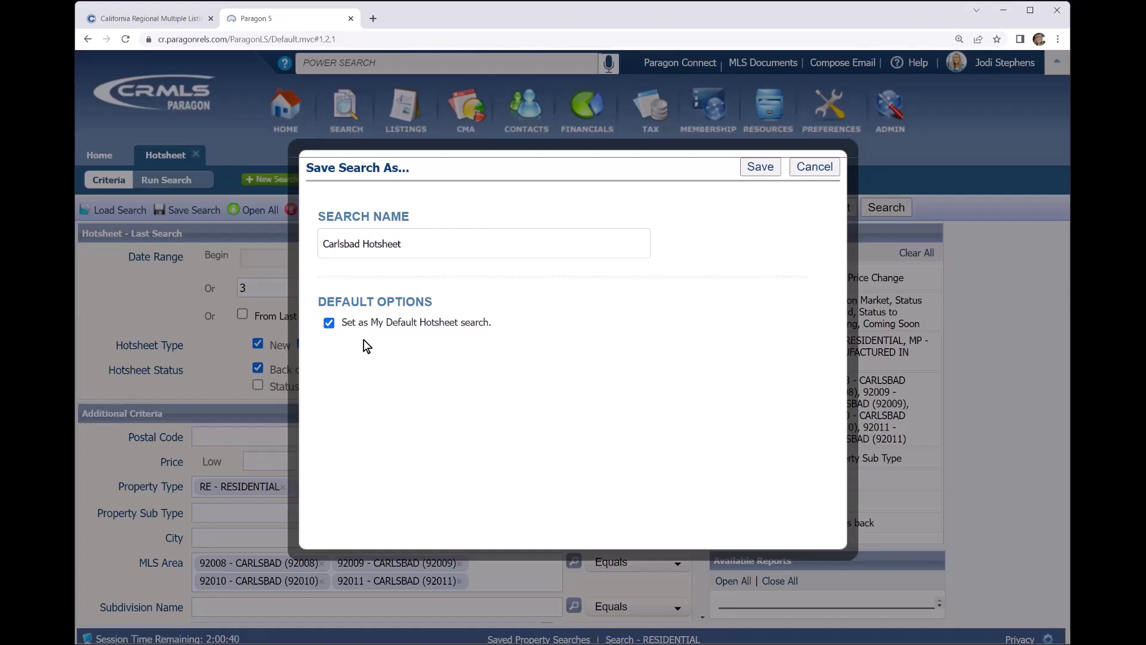
click(329, 323)
click(761, 170)
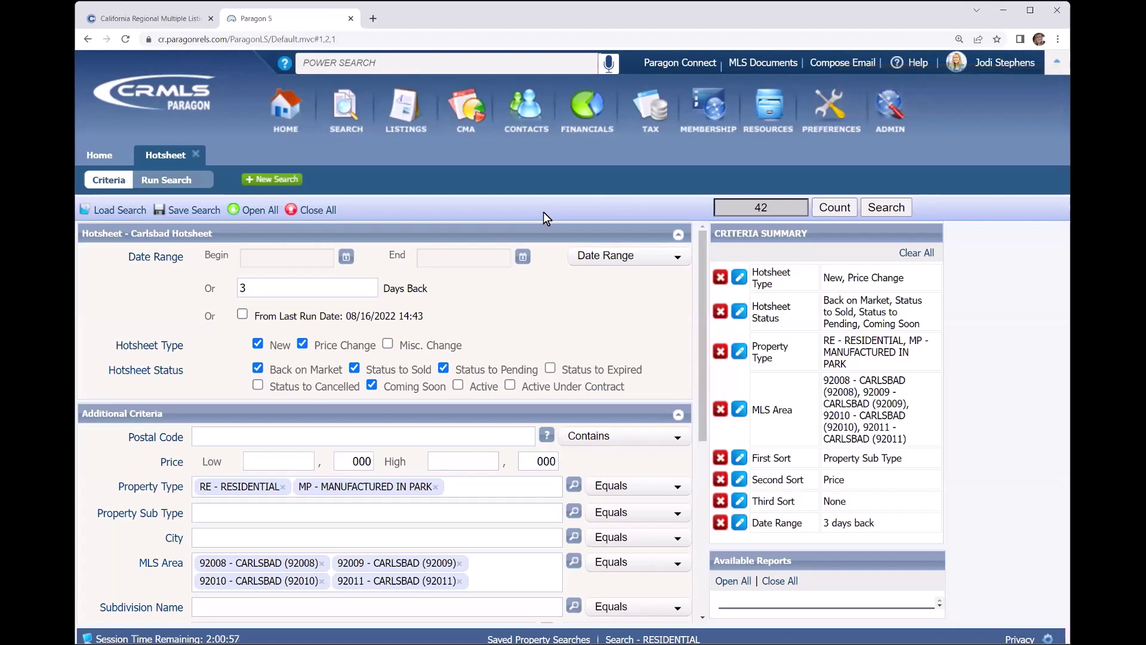
Step: Load the saved Carlsbad RESIDENTIAL All Property Sub Types (Default) search
click(114, 211)
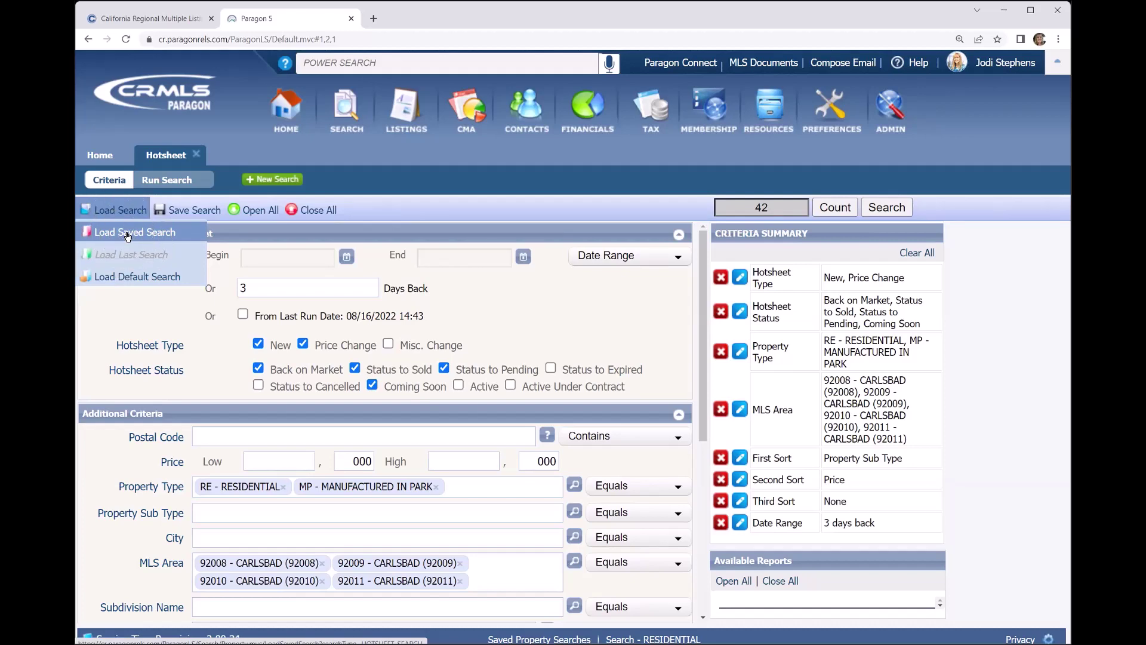
click(127, 234)
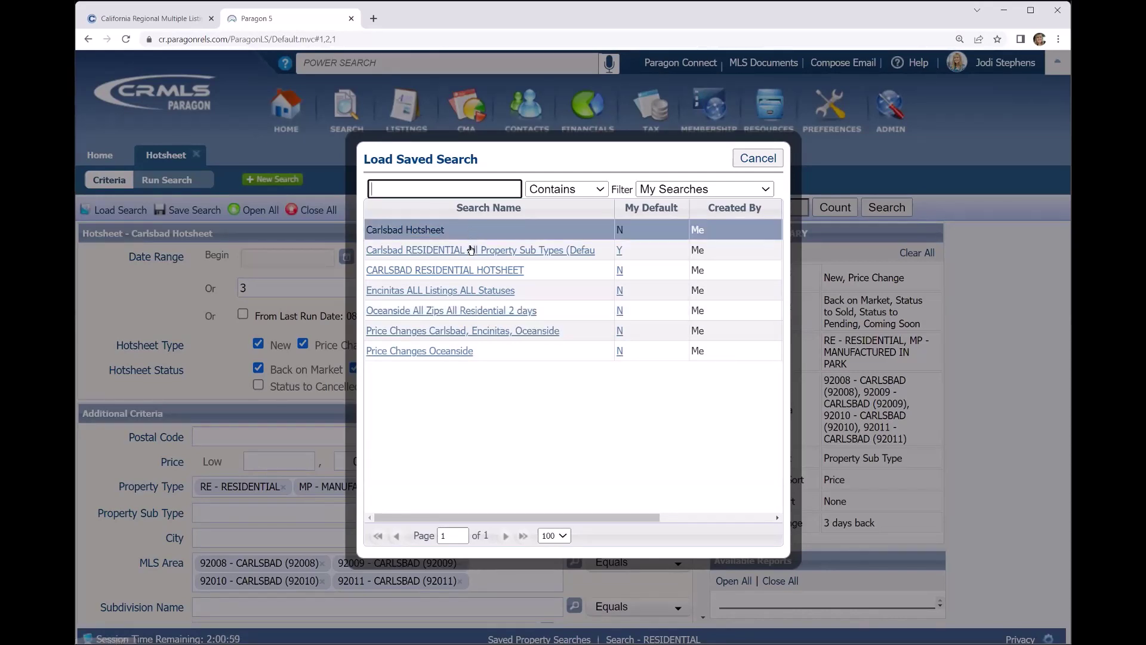
click(510, 252)
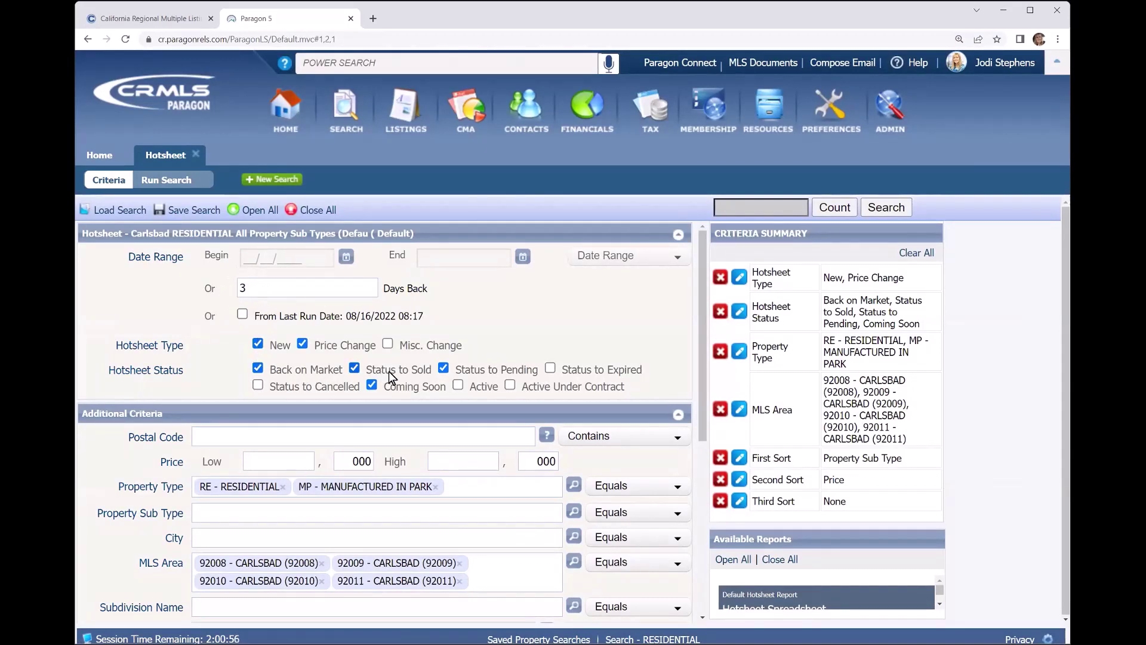
scroll(143, 544, down, 4)
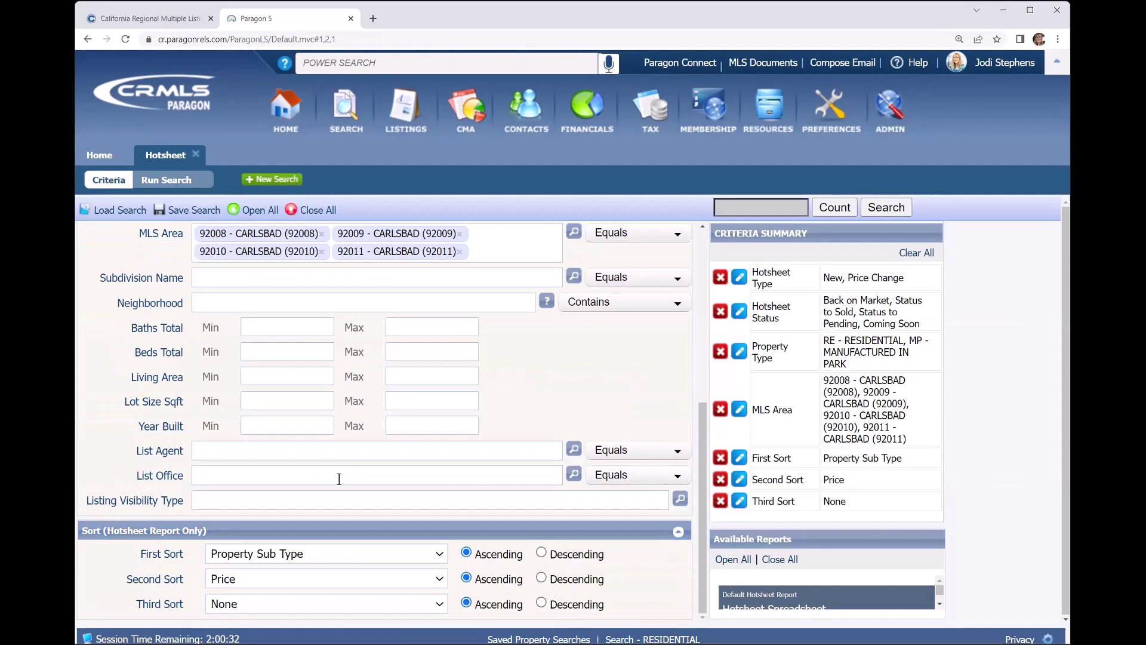
Step: Run the search to show the 42 Carlsbad listings and bring up the Available Reports list
click(886, 208)
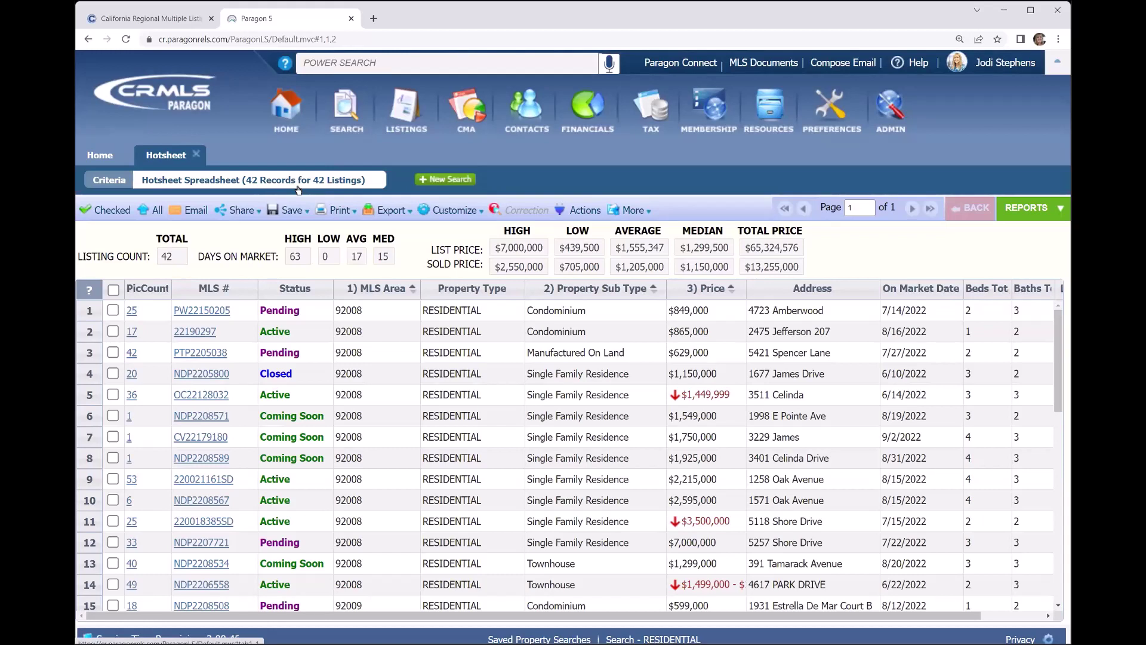
click(448, 211)
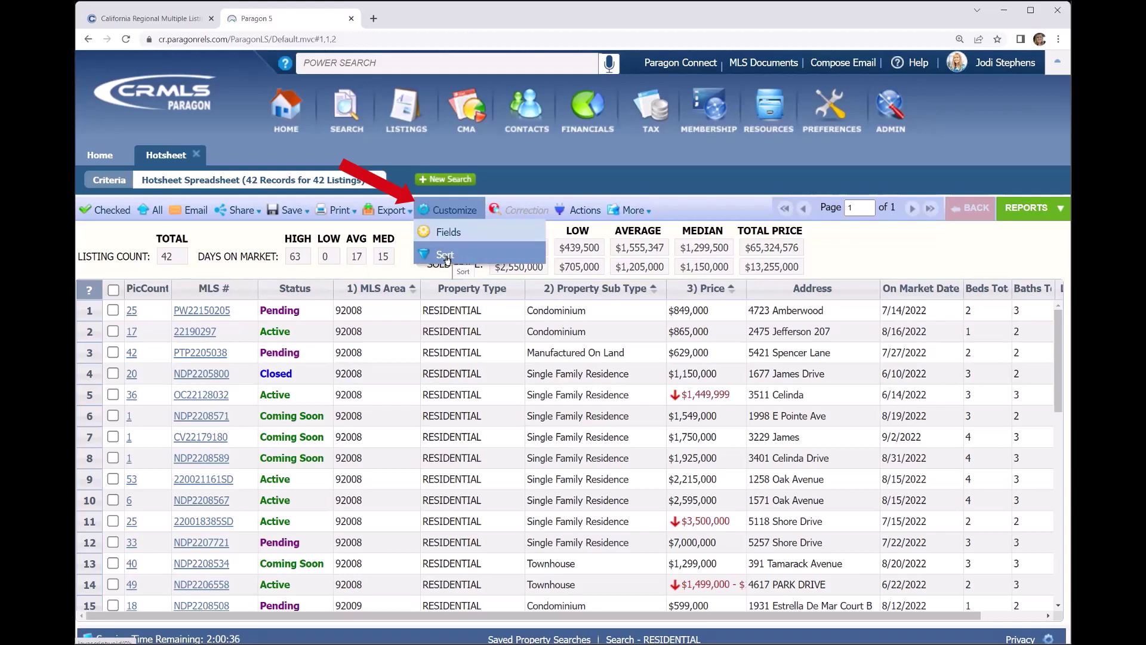
click(1044, 210)
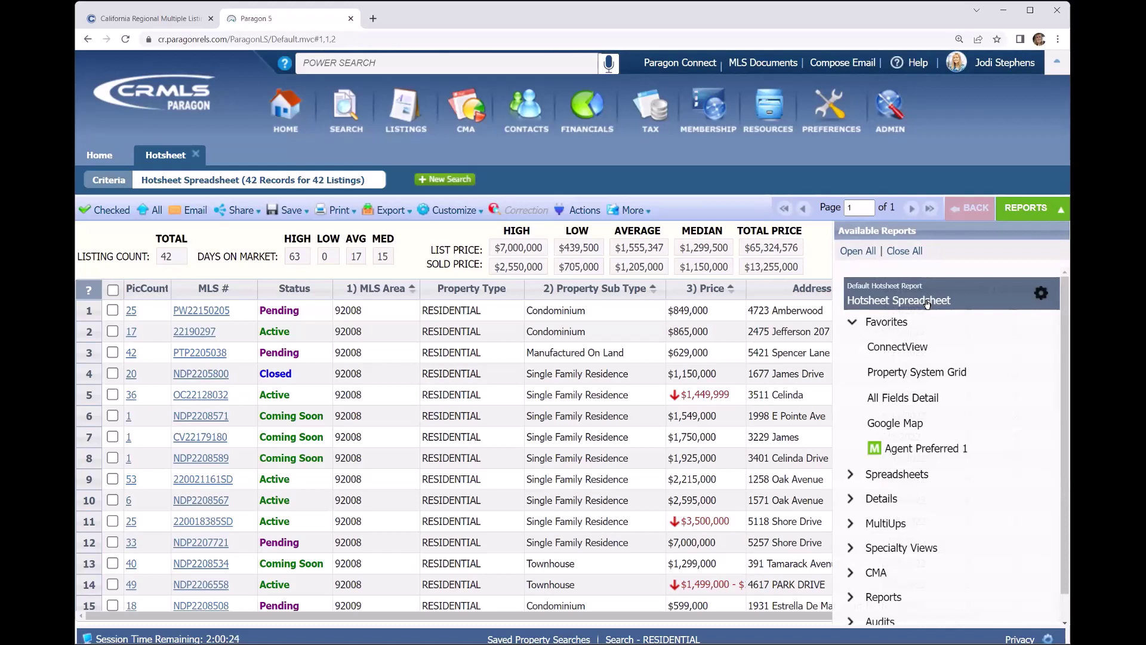
Step: Set Hotsheet Spreadsheet as the default Hotsheet report and save
click(1042, 296)
click(529, 357)
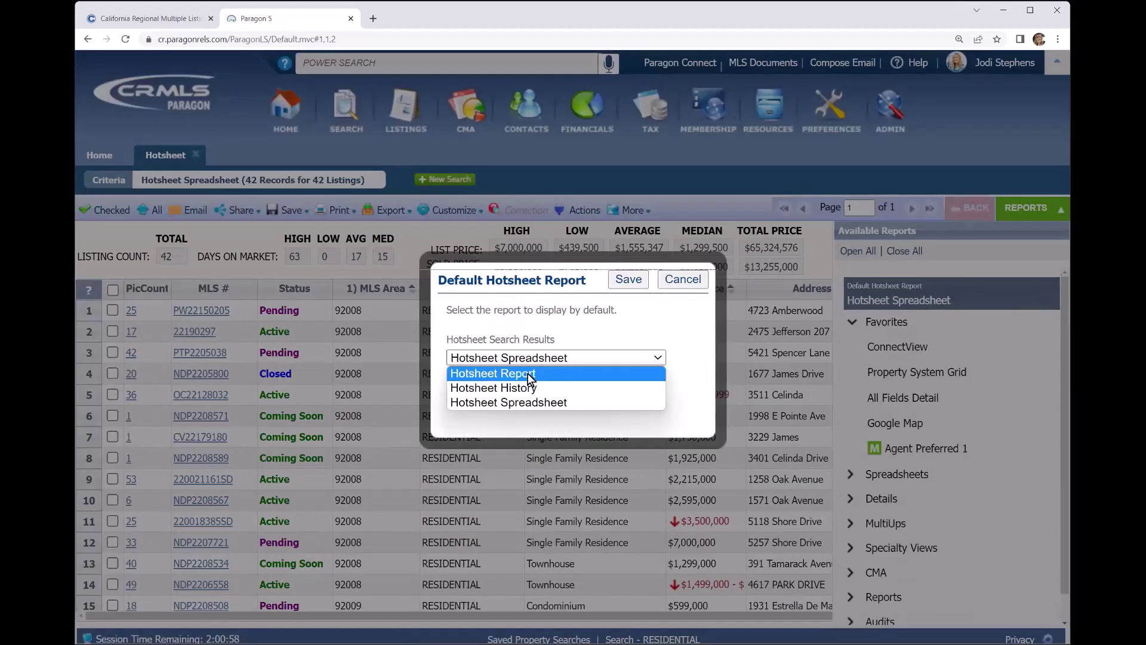
click(538, 401)
click(628, 279)
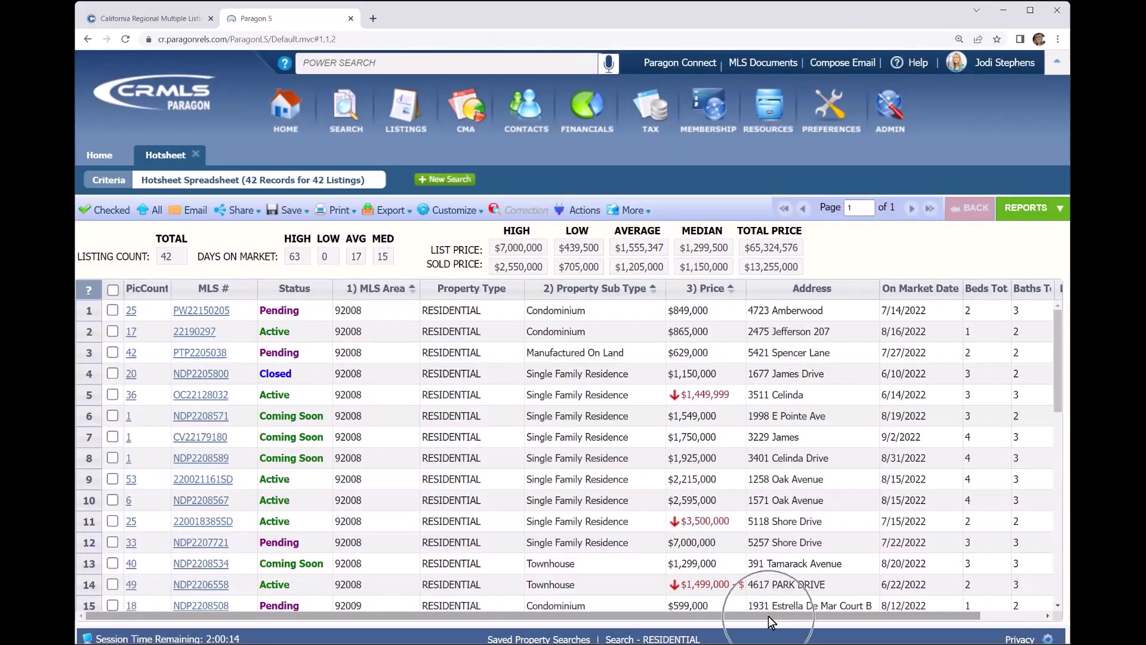
drag(769, 616, 936, 605)
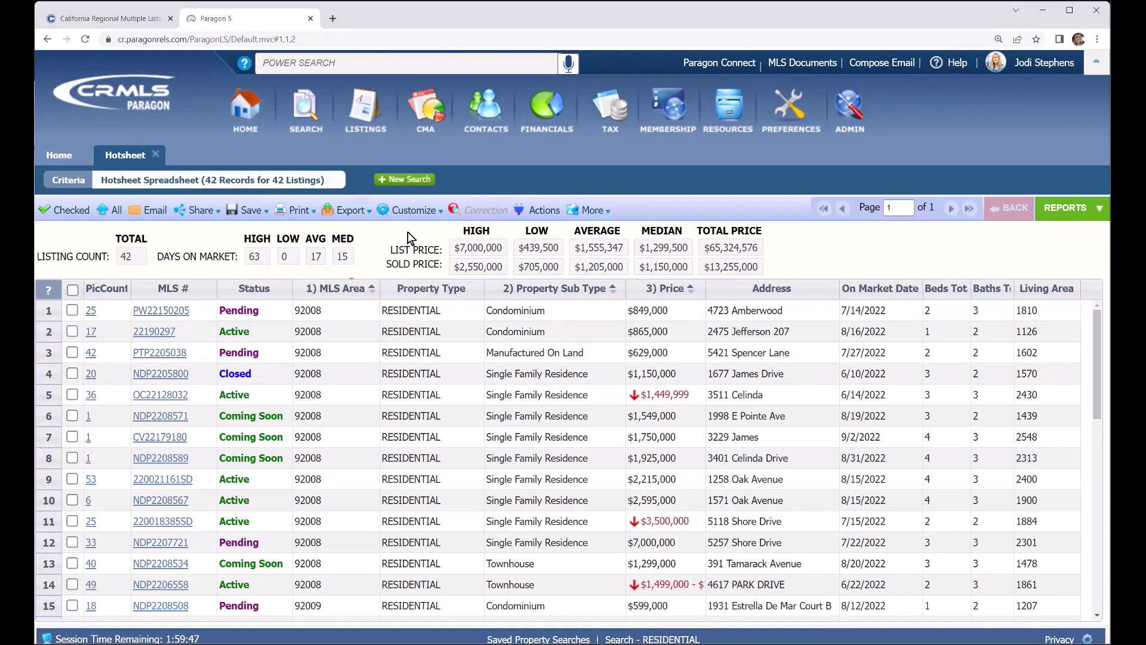
Step: In Hotsheet Spreadsheet Field Prefs, remove the Property Type column
click(412, 210)
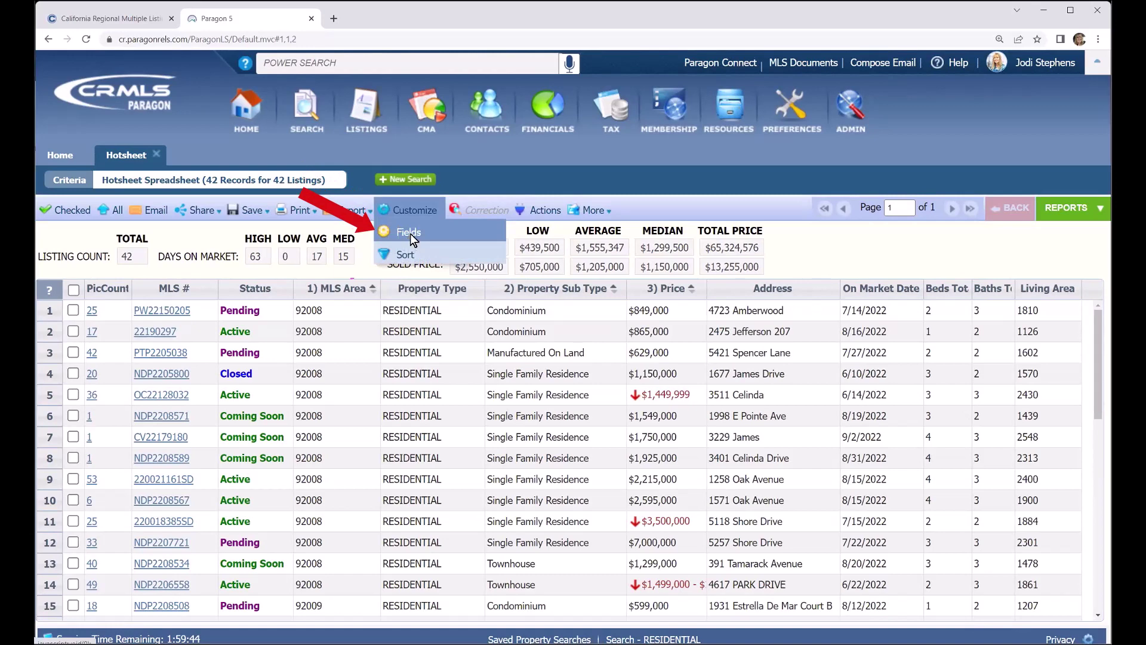
click(411, 234)
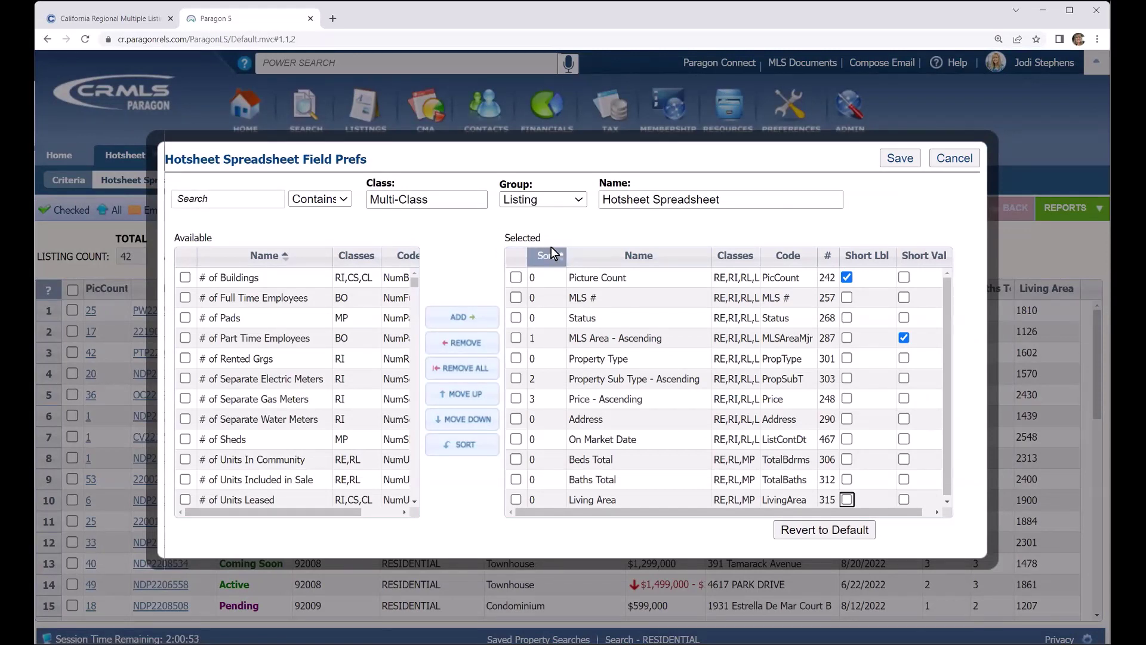
click(514, 361)
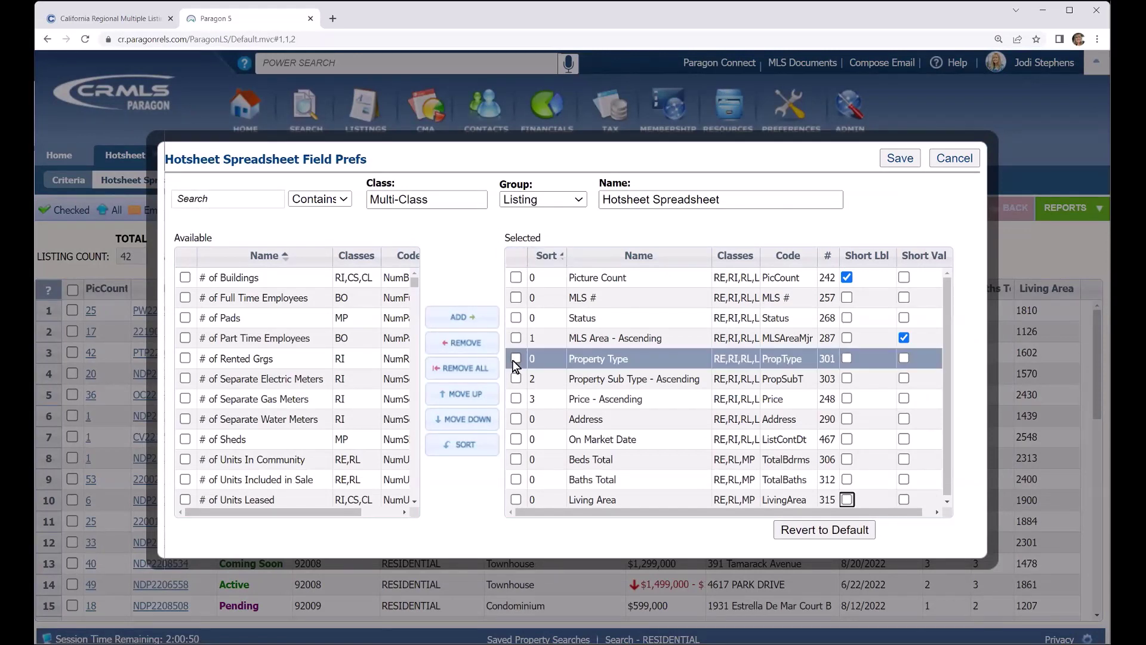
click(514, 360)
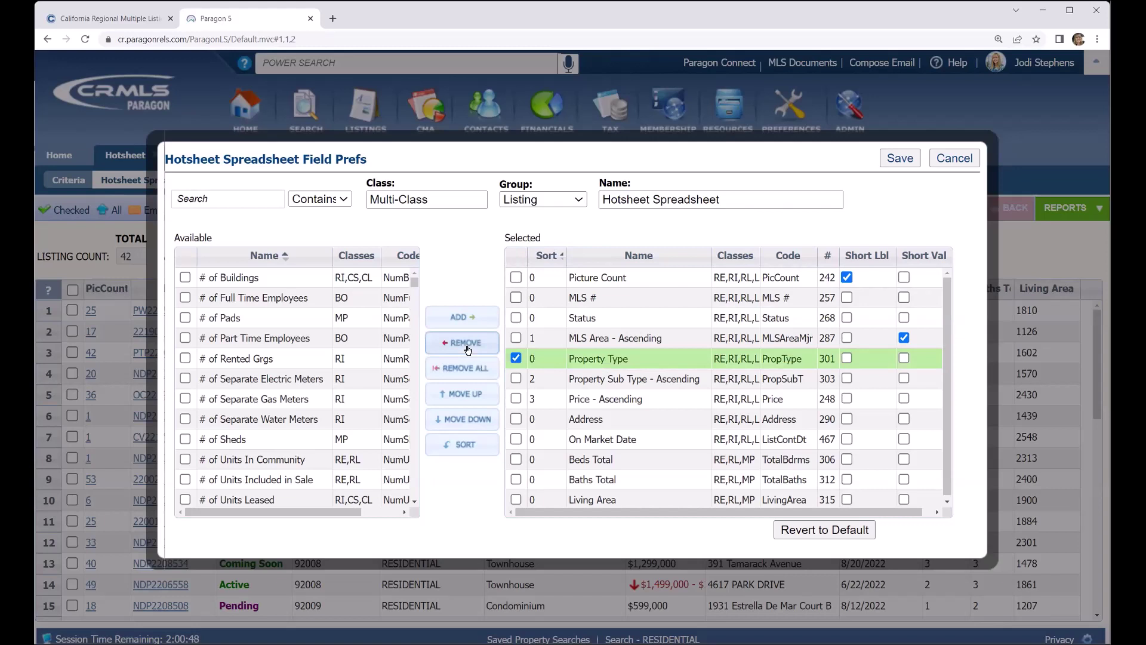
click(466, 345)
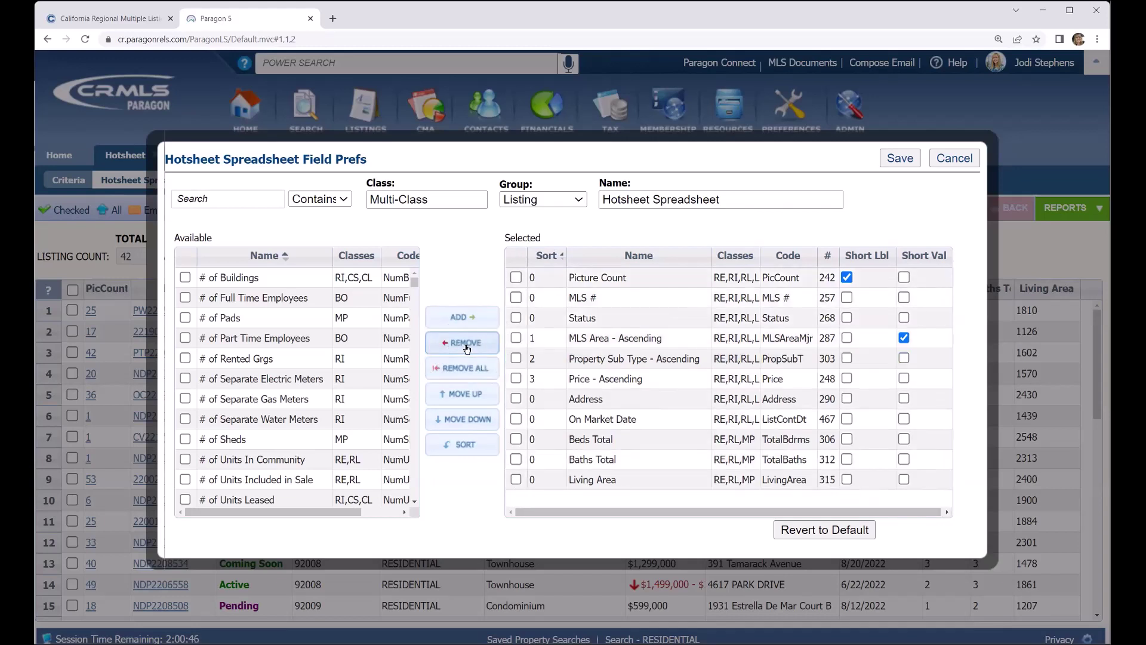
Step: Review the available field groups and keep Listing selected
click(192, 246)
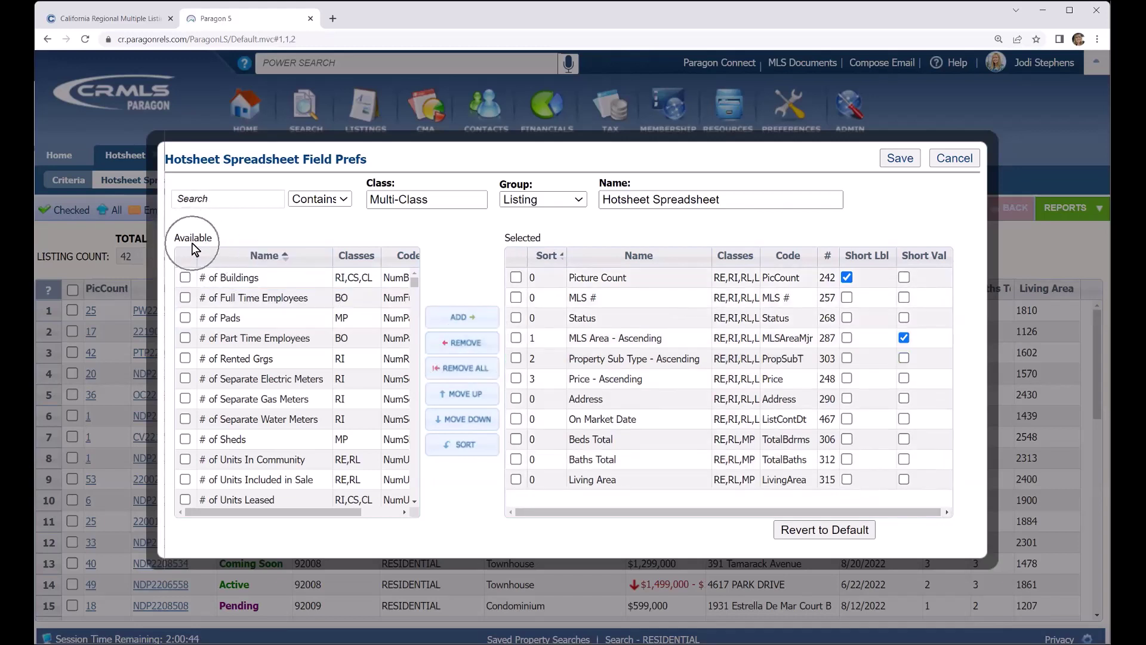
click(193, 247)
click(577, 197)
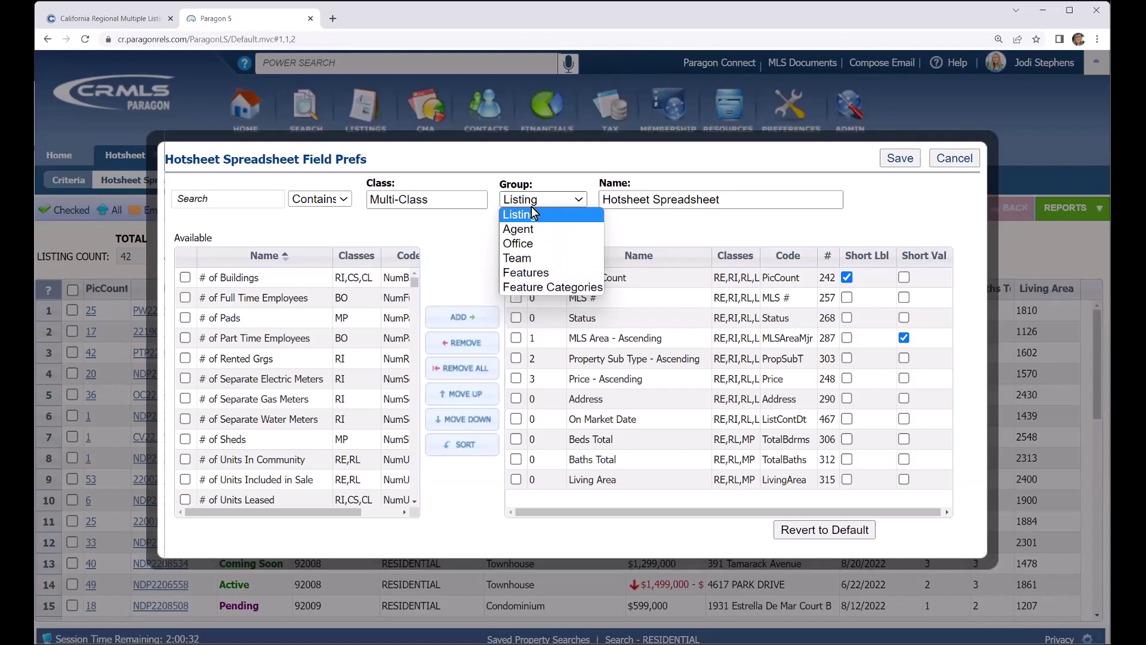
click(578, 202)
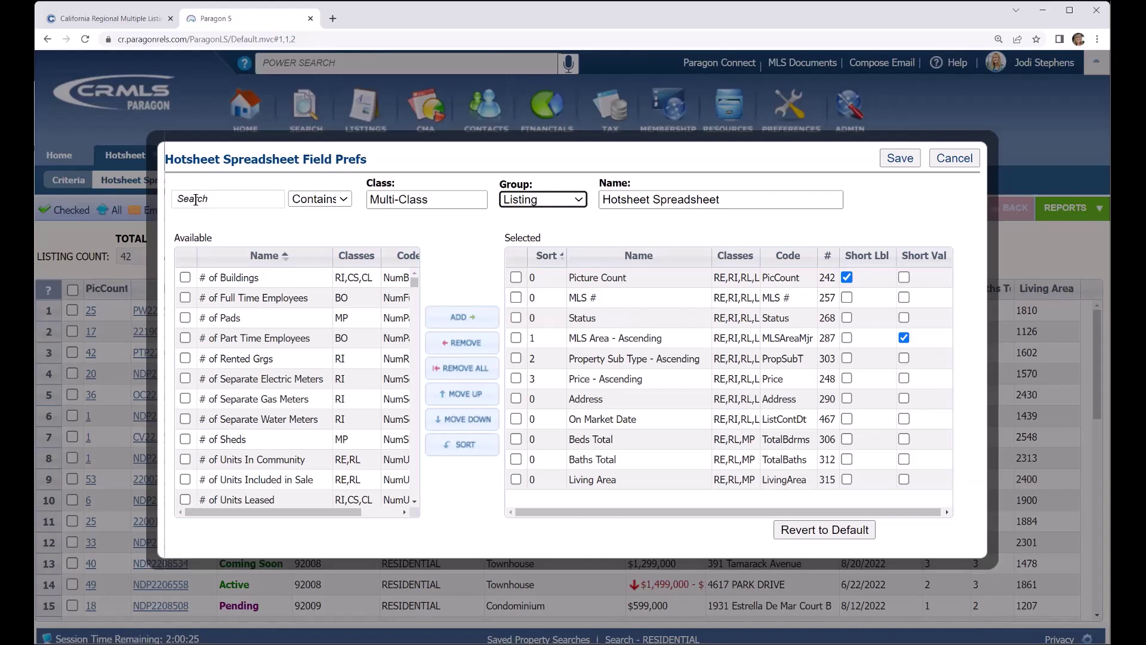
Step: Search the fields for 'year built' and add Year Built as the last column
click(196, 199)
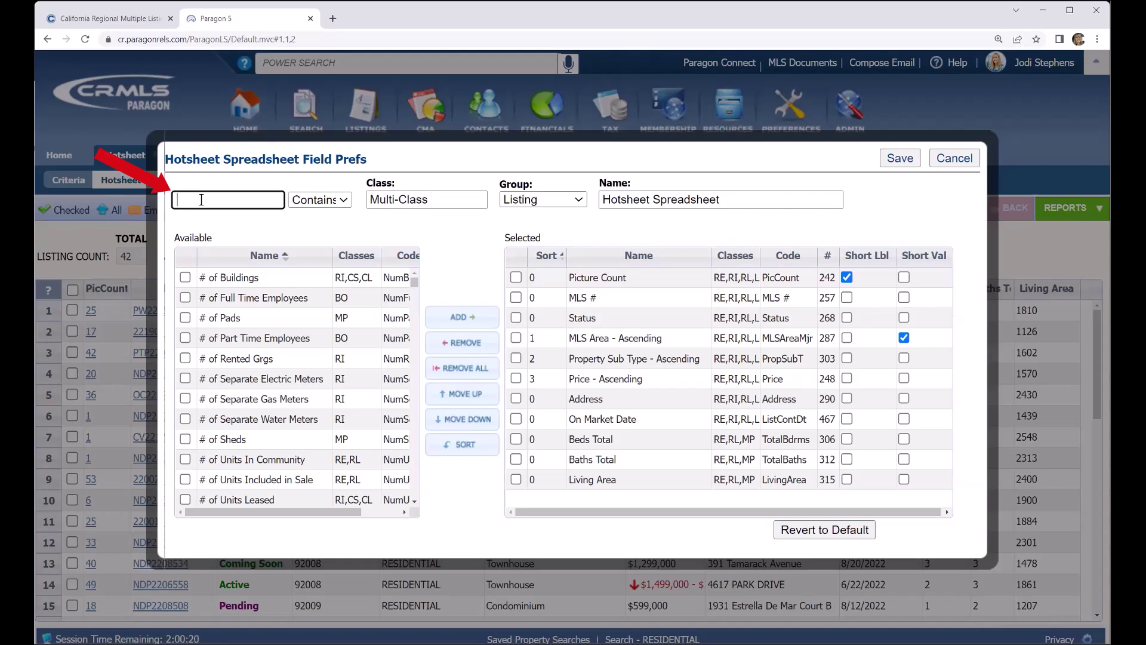
text(y)
text(ea)
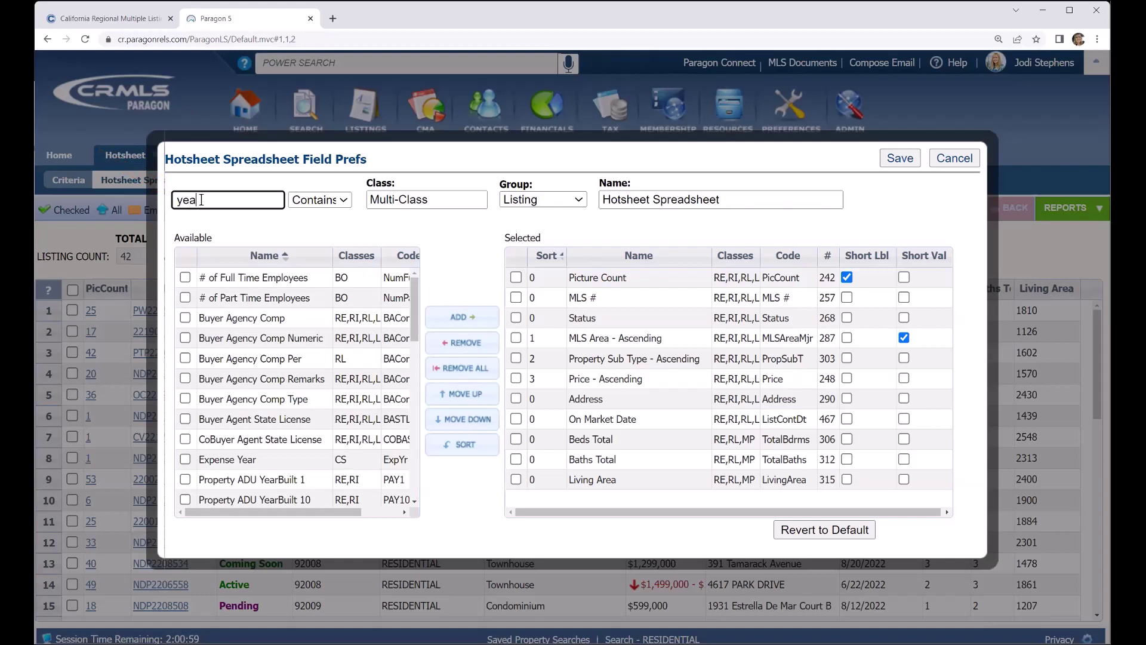
text(r built)
click(185, 276)
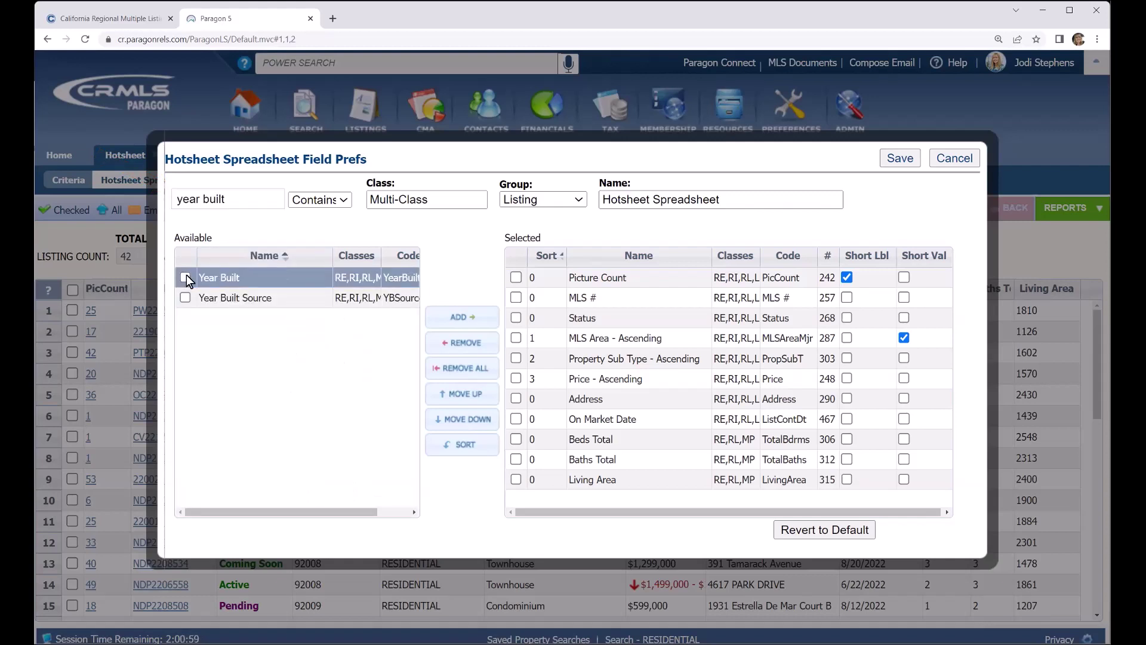
click(465, 319)
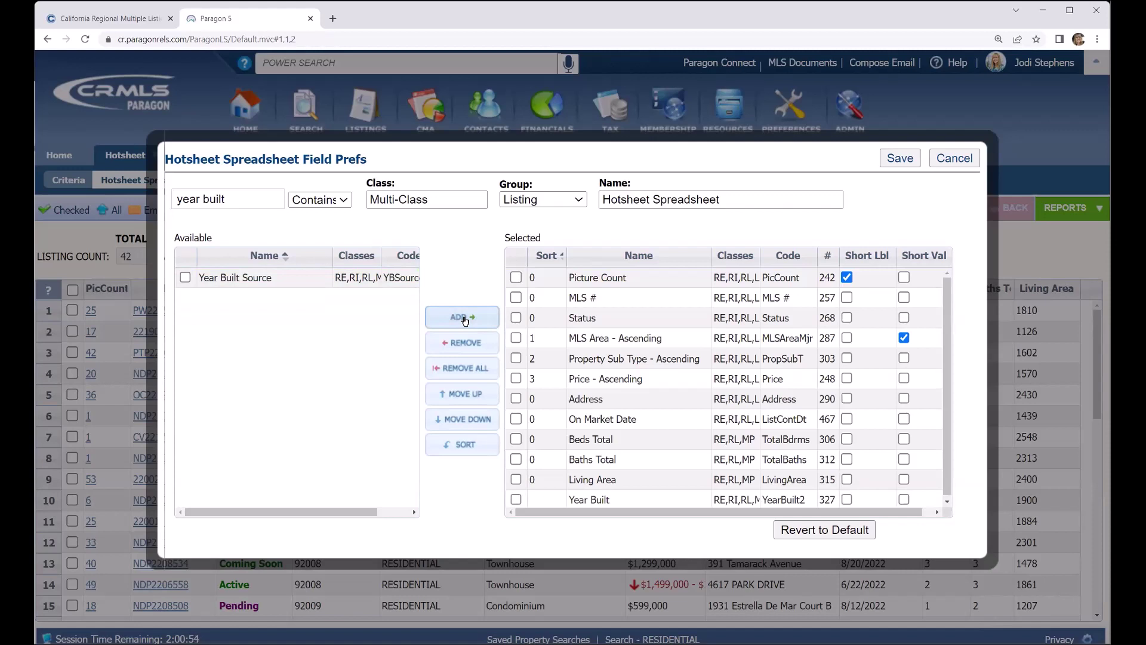
drag(747, 200, 548, 193)
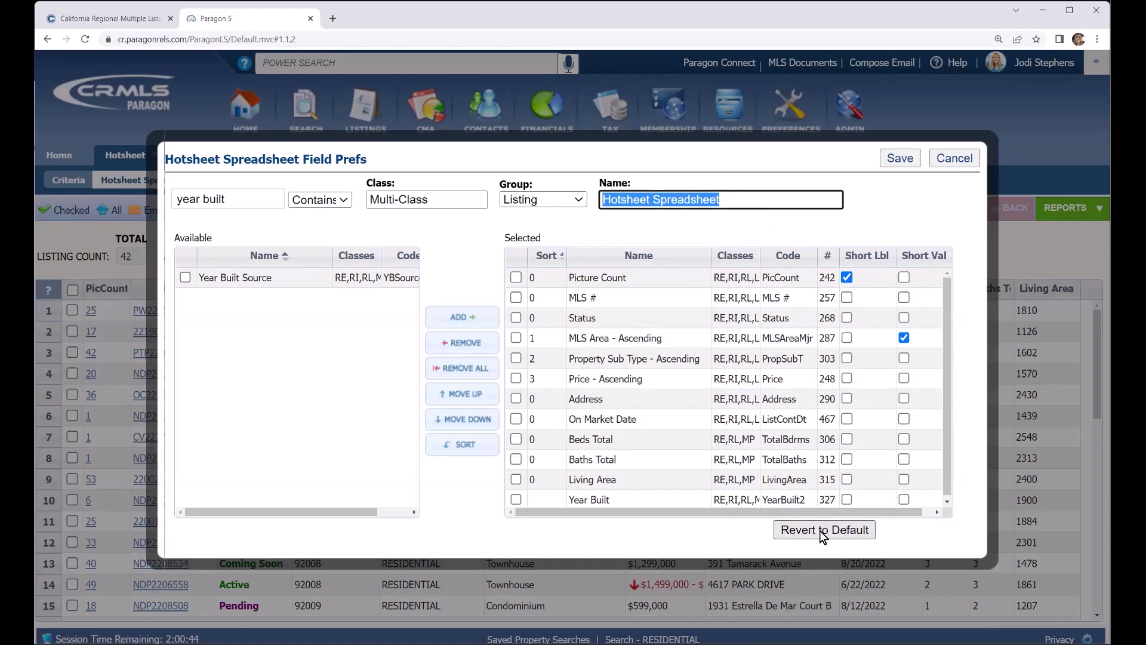
Step: Save the column preferences, sort the listings by Living Area, then by Address
click(903, 160)
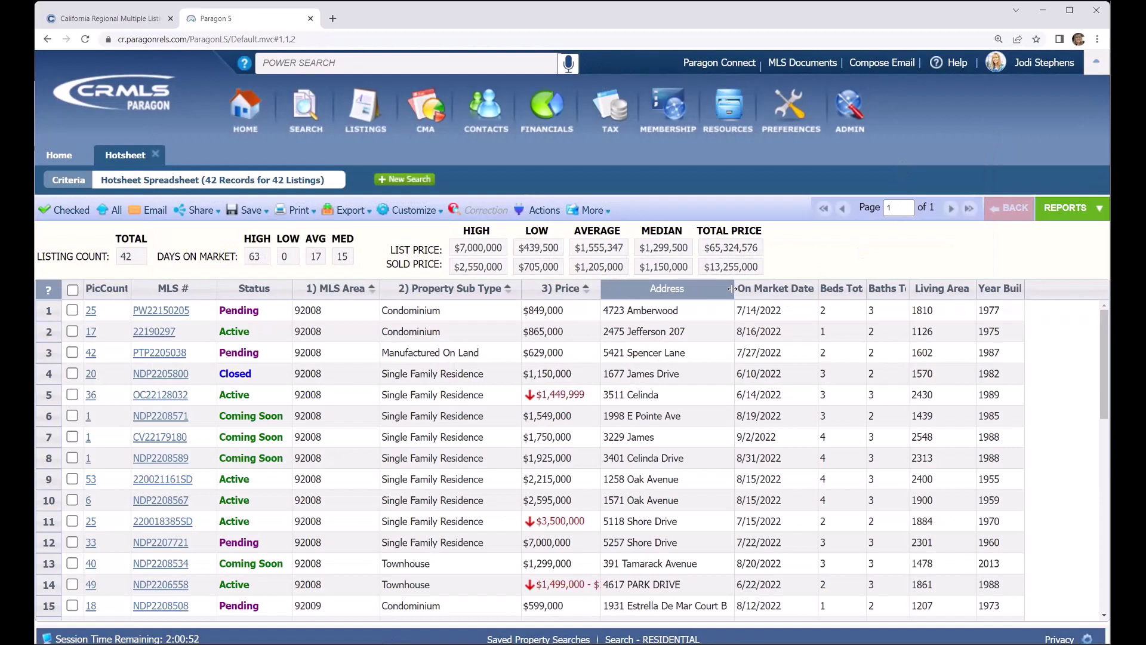
click(942, 289)
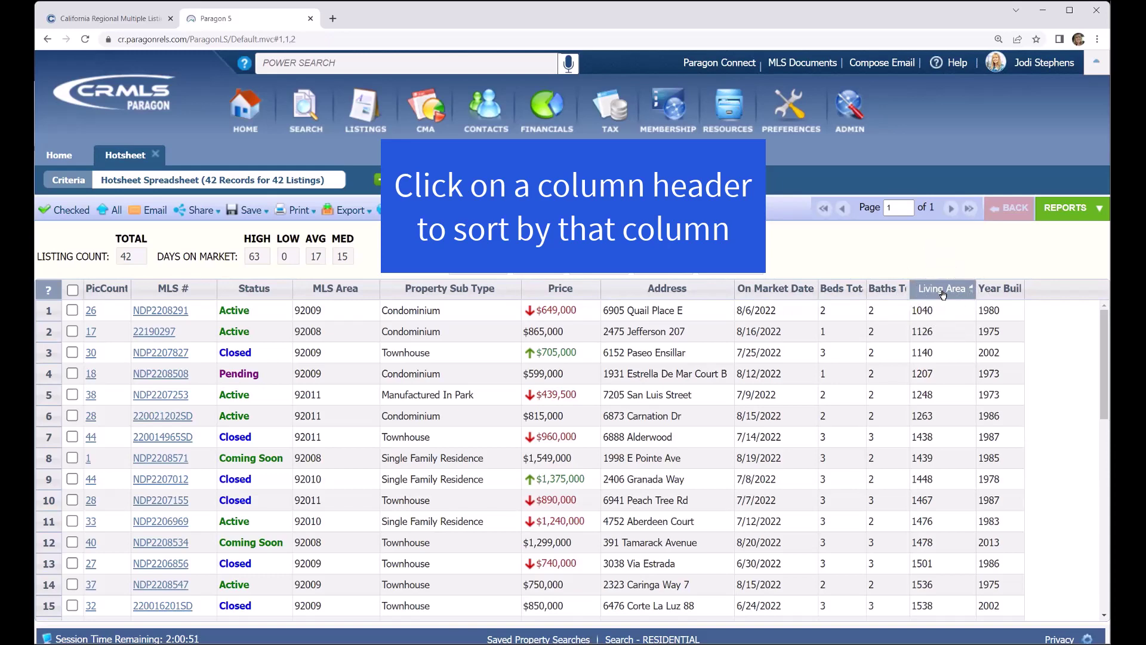
click(681, 289)
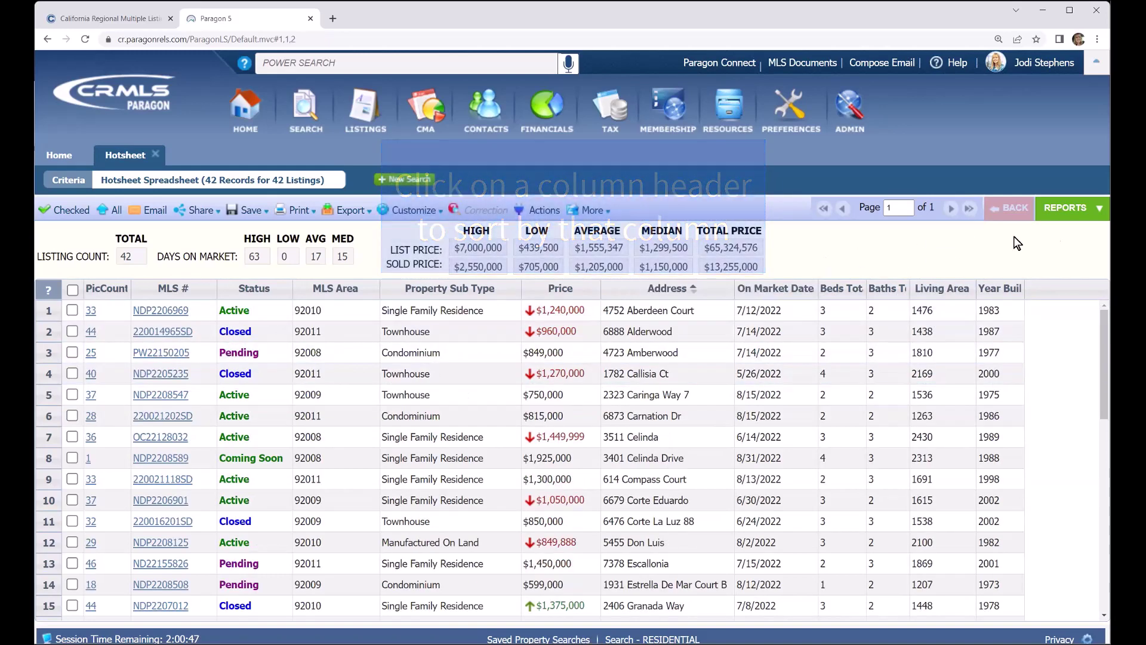
click(1090, 209)
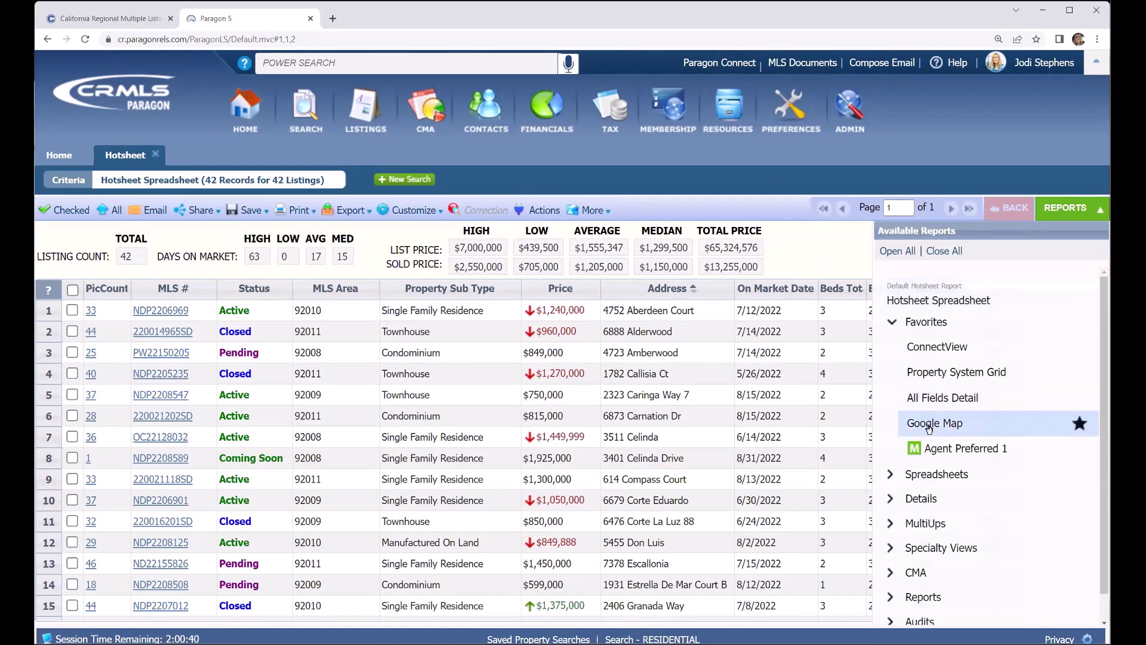
click(934, 425)
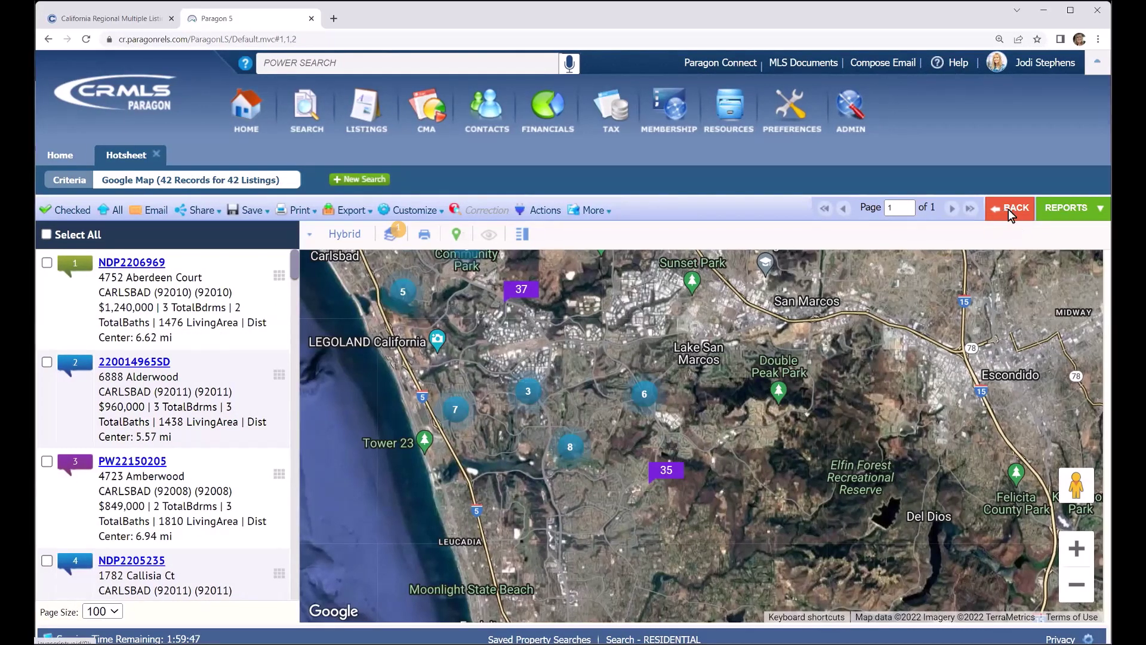
click(1008, 209)
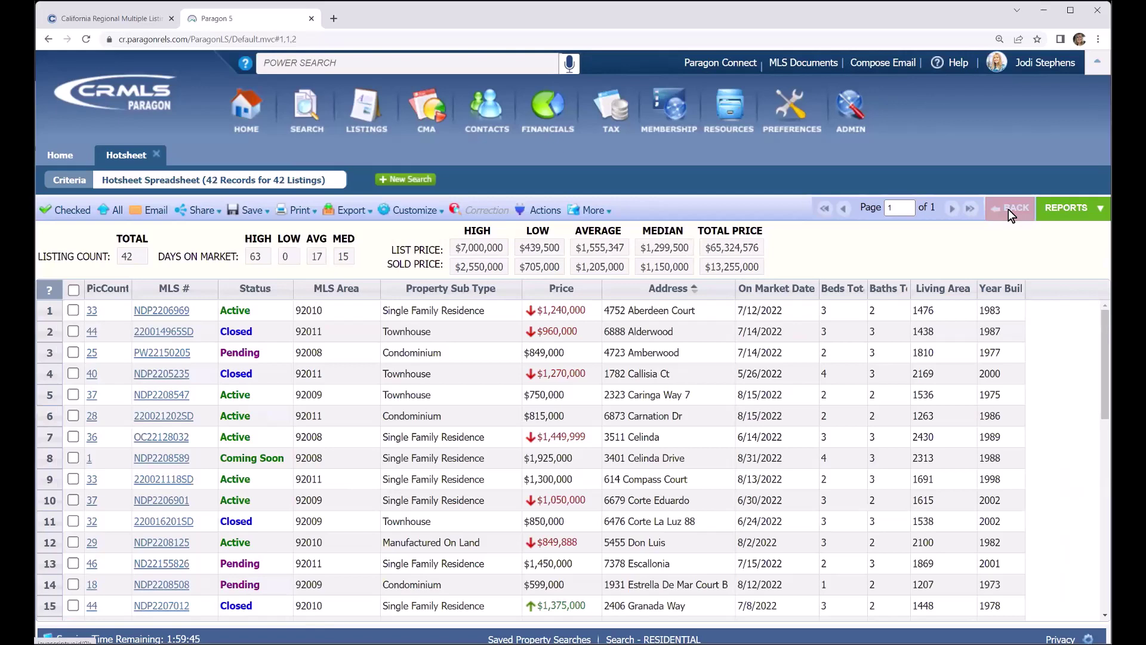
Step: View the listings as a Hotsheet Report from the Reports group
click(1082, 210)
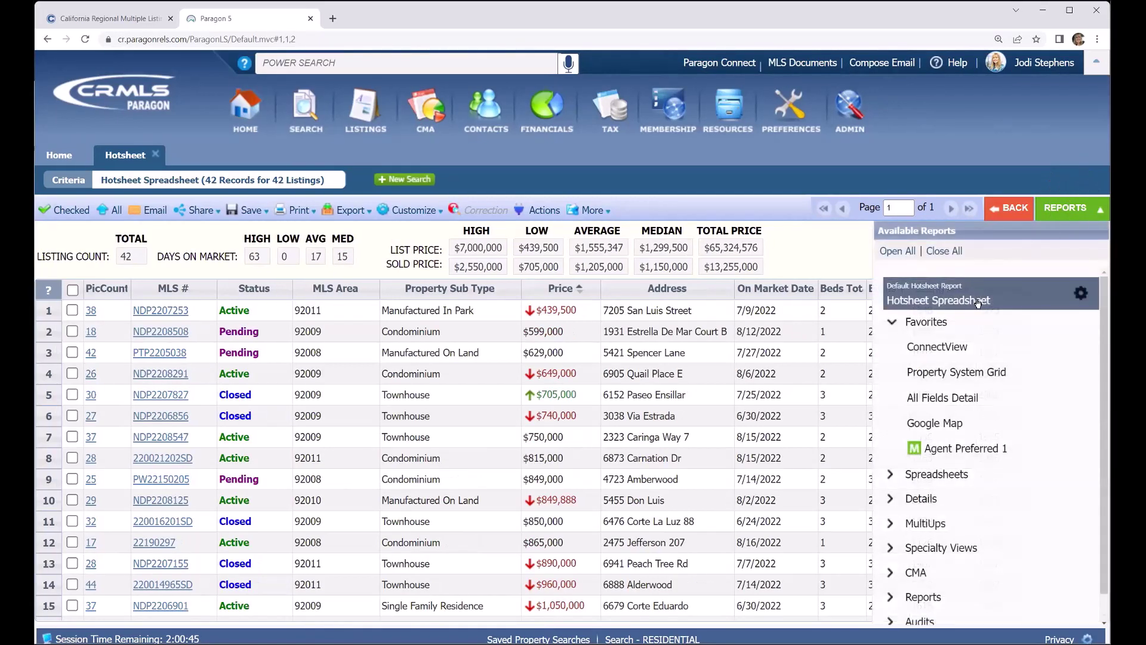
scroll(990, 421, down, 1)
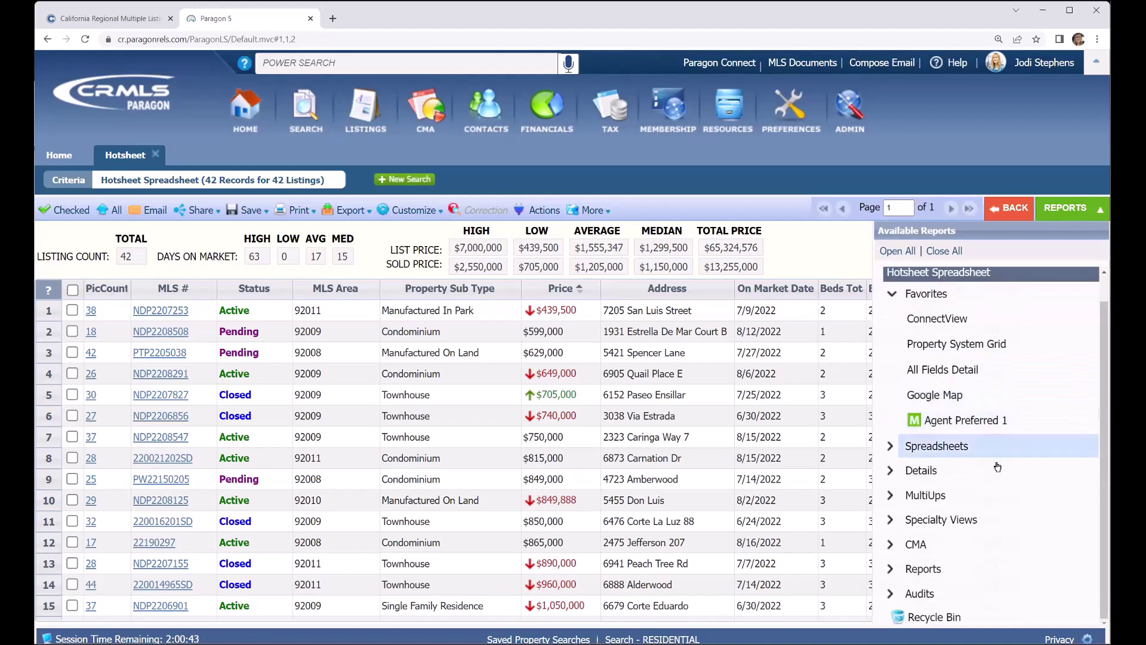
click(928, 576)
scroll(1051, 489, down, 3)
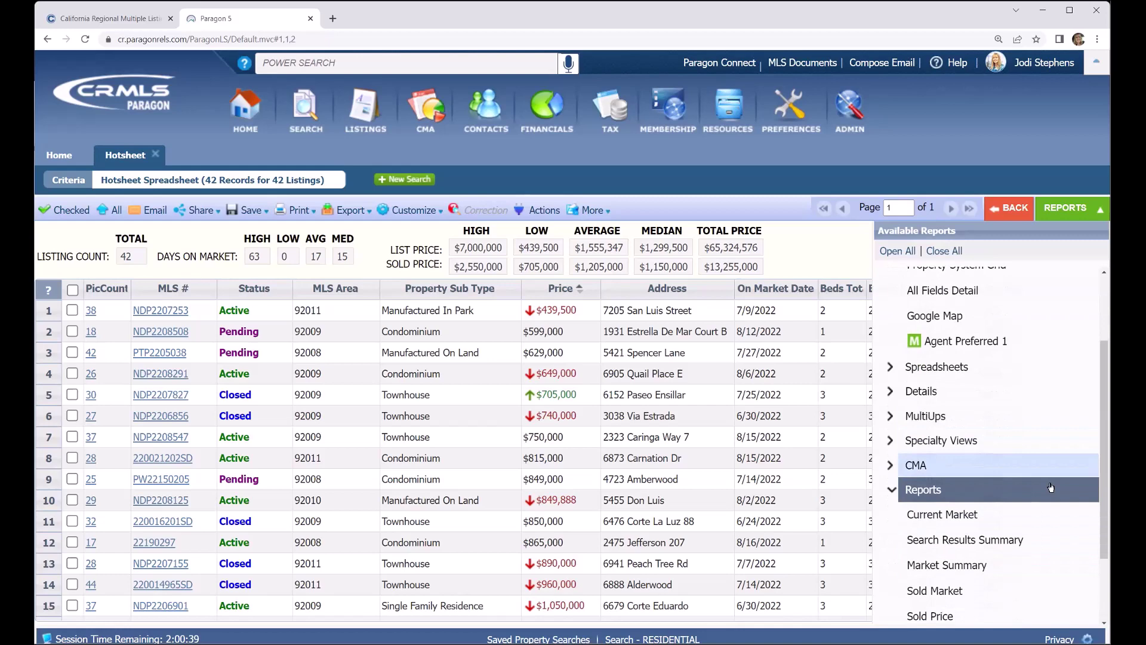
scroll(1051, 489, down, 3)
scroll(1003, 520, down, 1)
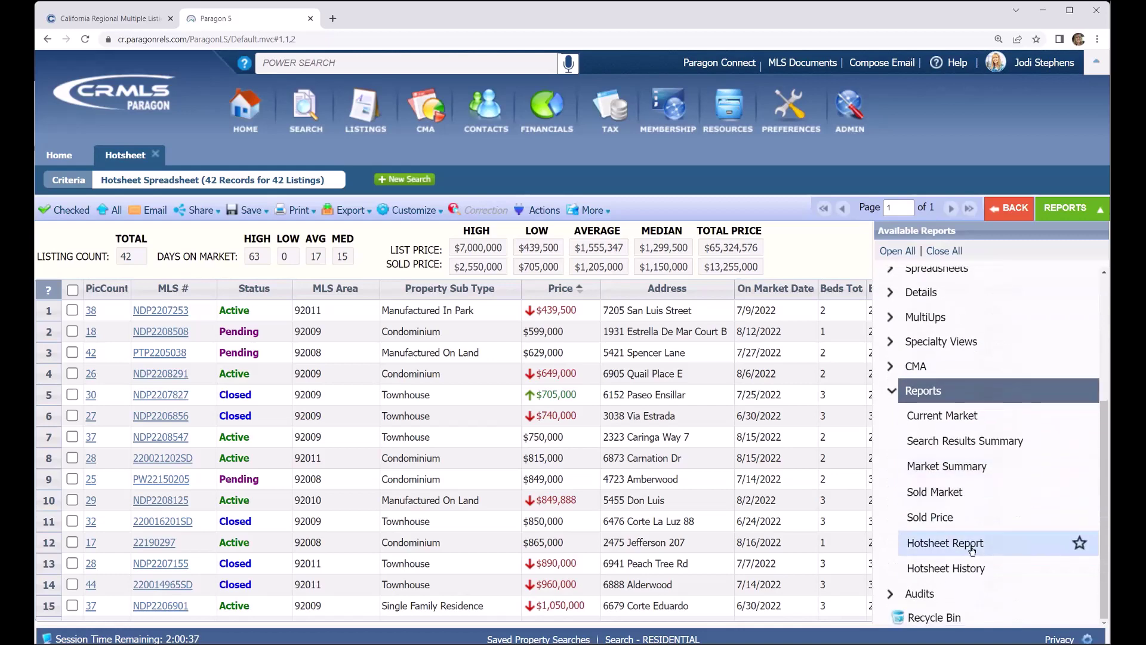
click(972, 543)
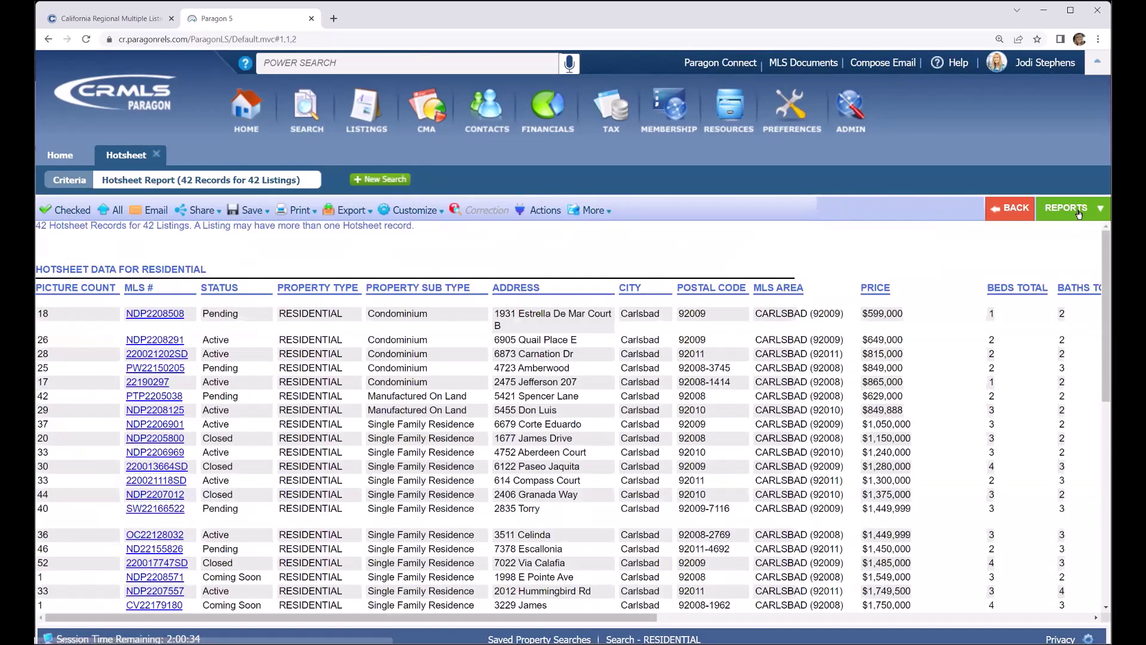
Step: Switch to the Hotsheet History report, then back to the Hotsheet Spreadsheet view
click(1079, 209)
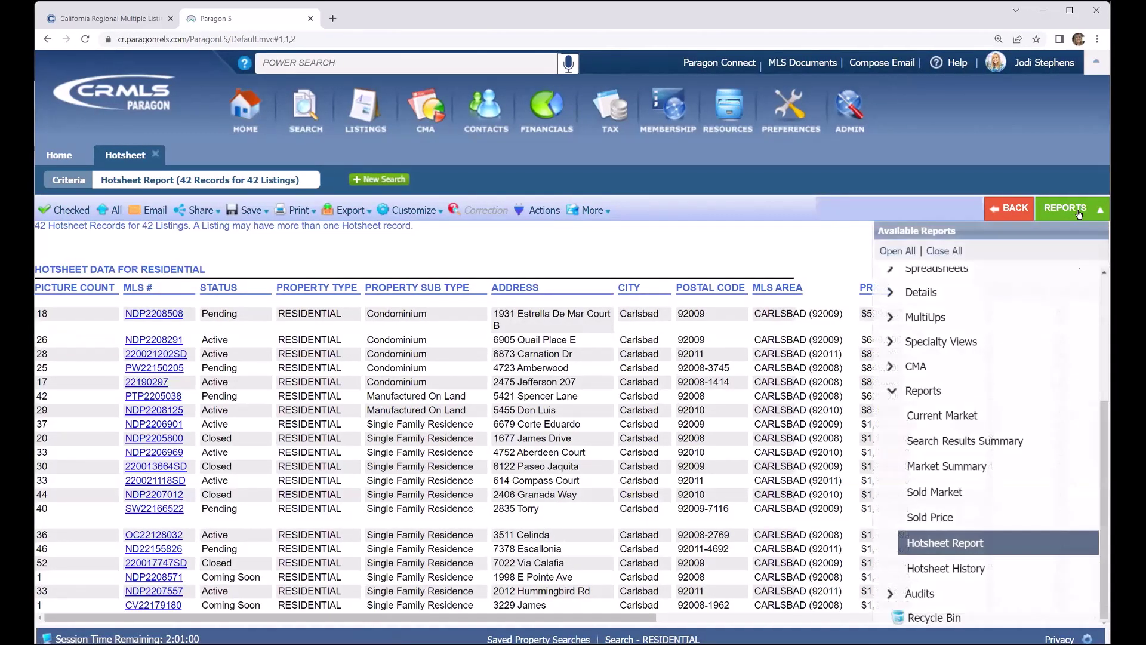
click(966, 575)
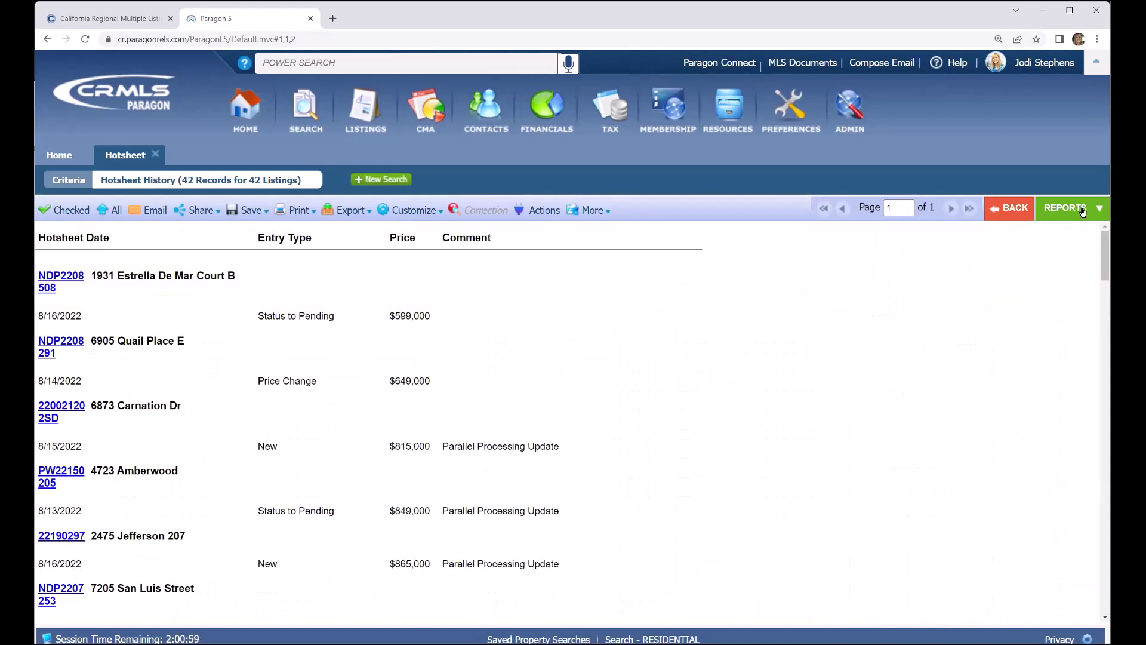
click(1085, 212)
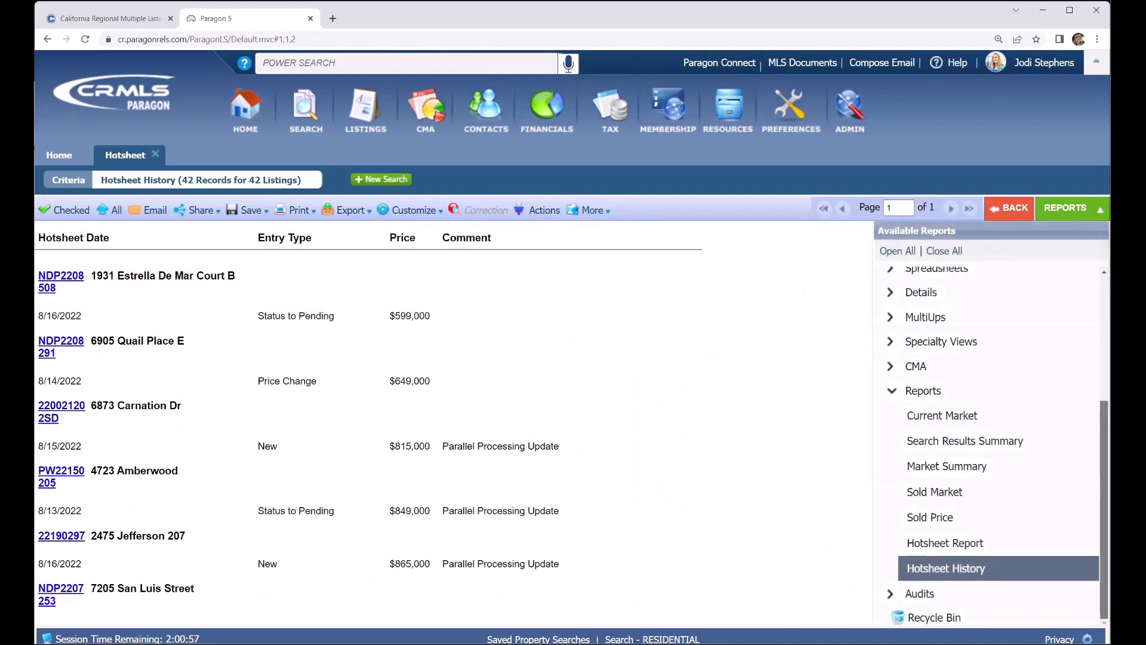
scroll(985, 403, up, 3)
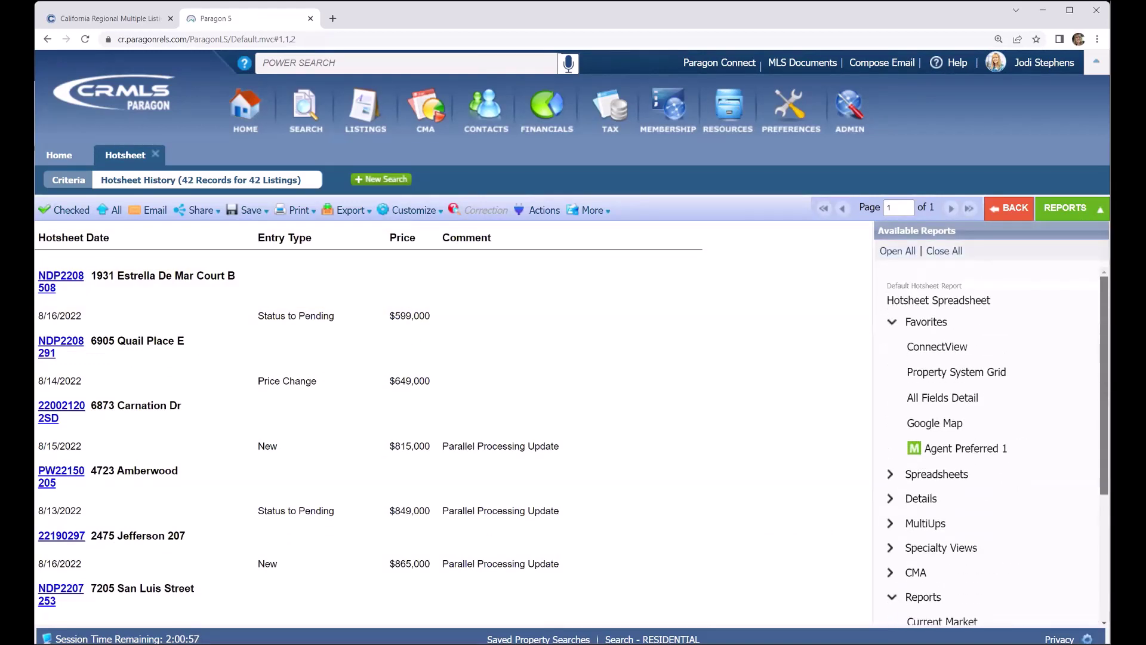
click(974, 304)
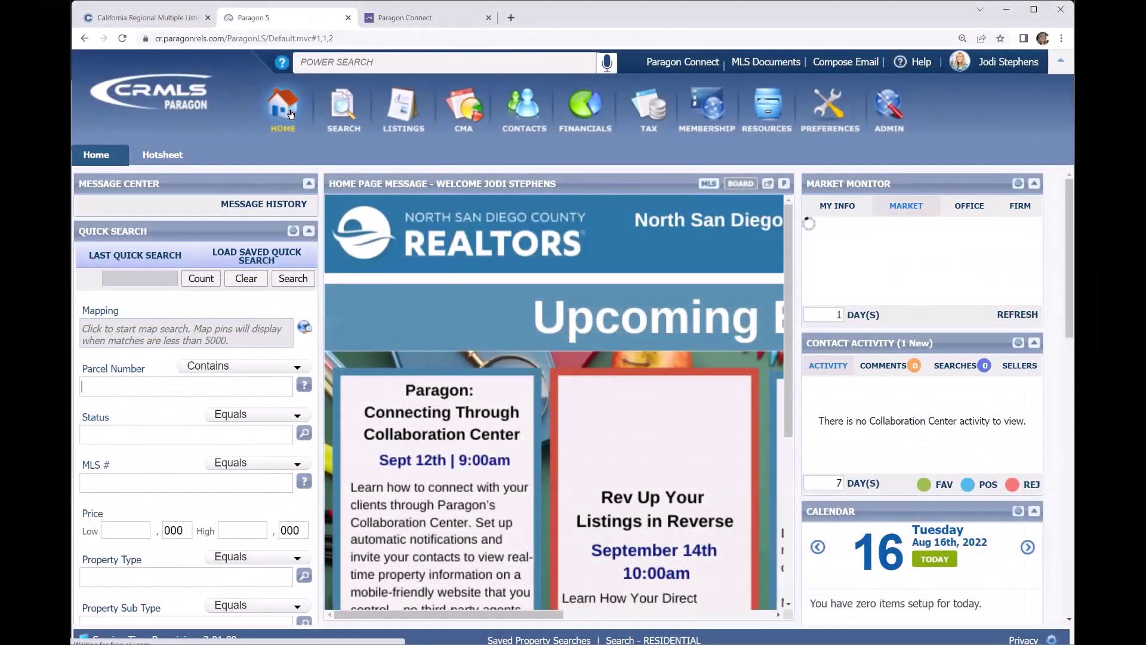
Step: Begin a new Hotsheet search from Specialty Search, showing the Carlsbad criteria form again
click(349, 112)
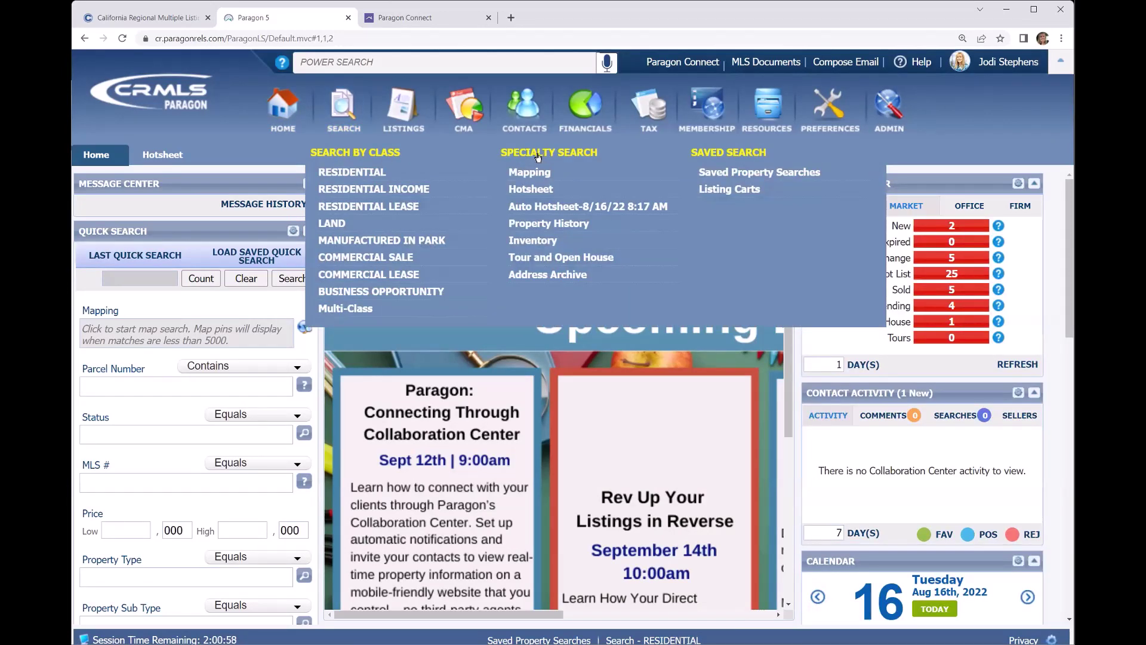
click(533, 193)
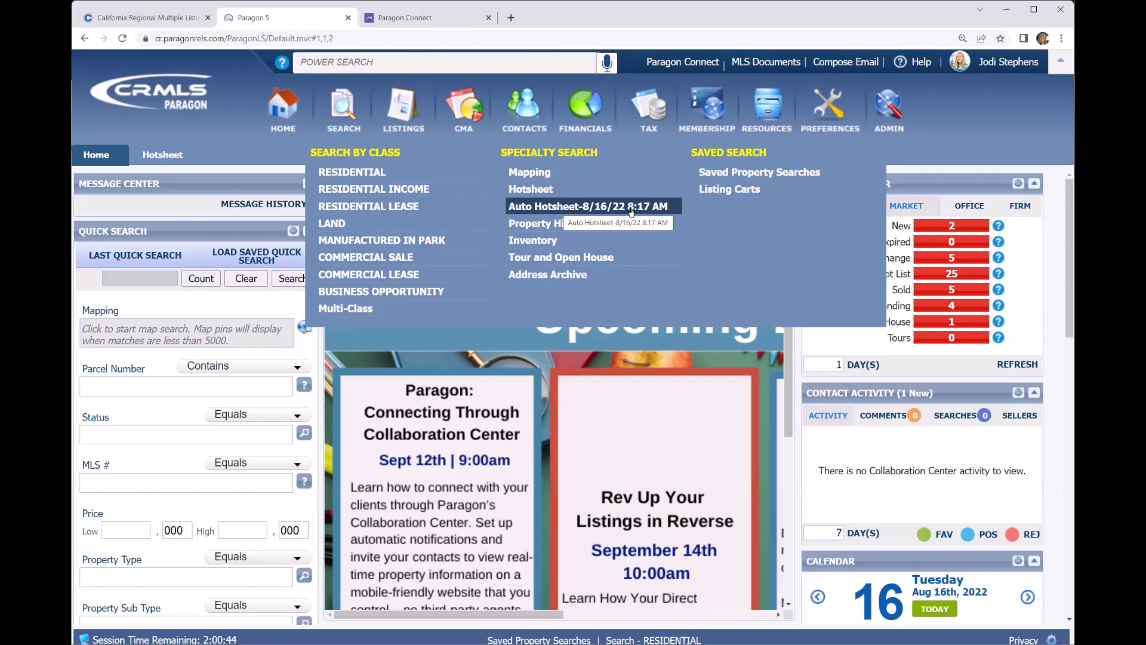
click(535, 191)
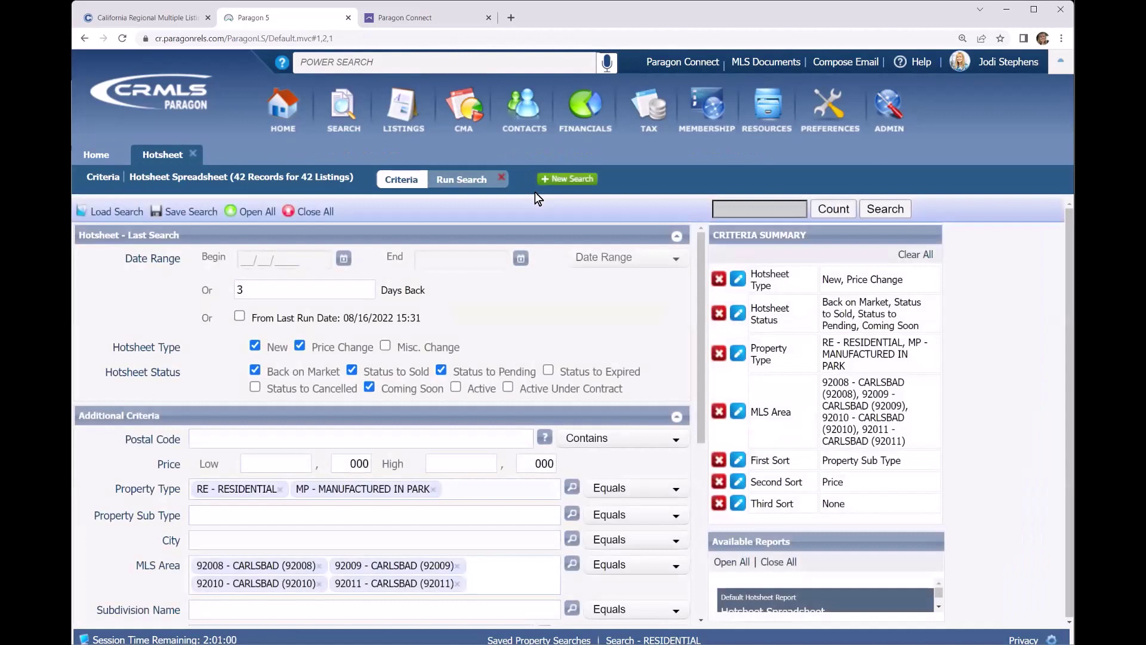
Step: Enable 'From Last Run Date', then clear it again, leaving 11 listings with no date limit
click(240, 318)
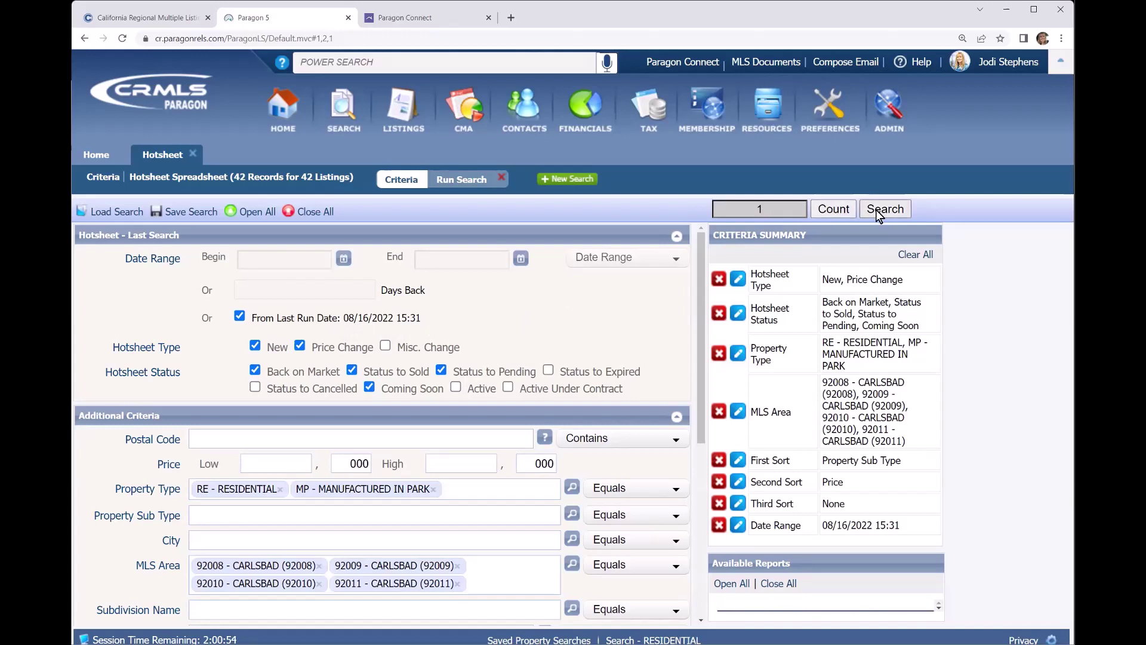
click(238, 315)
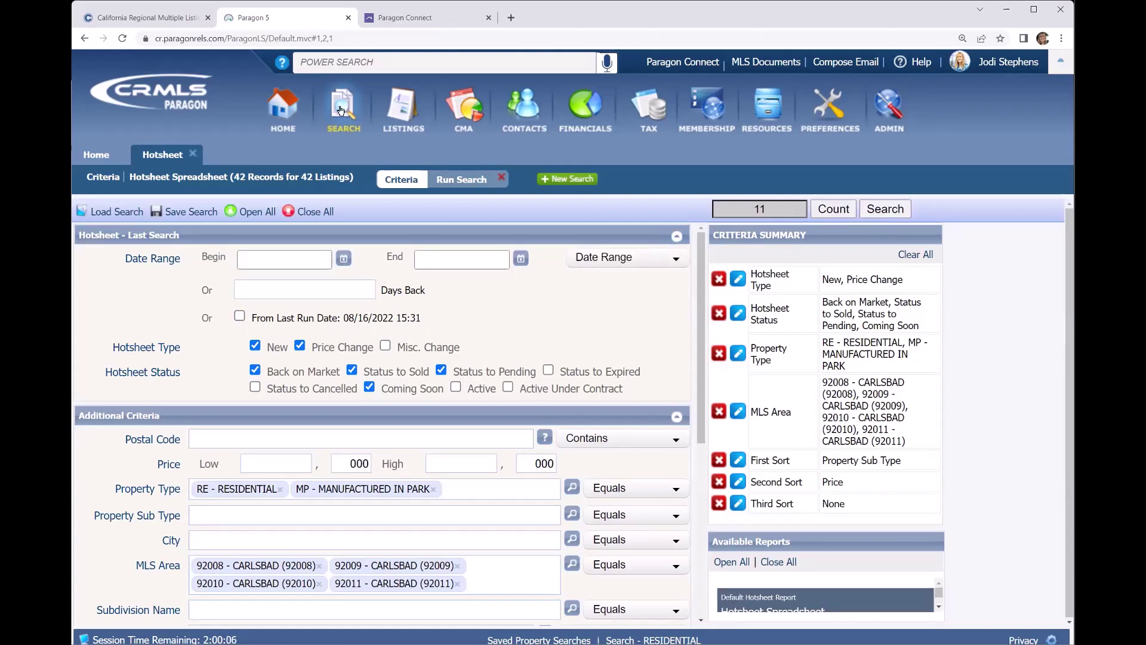